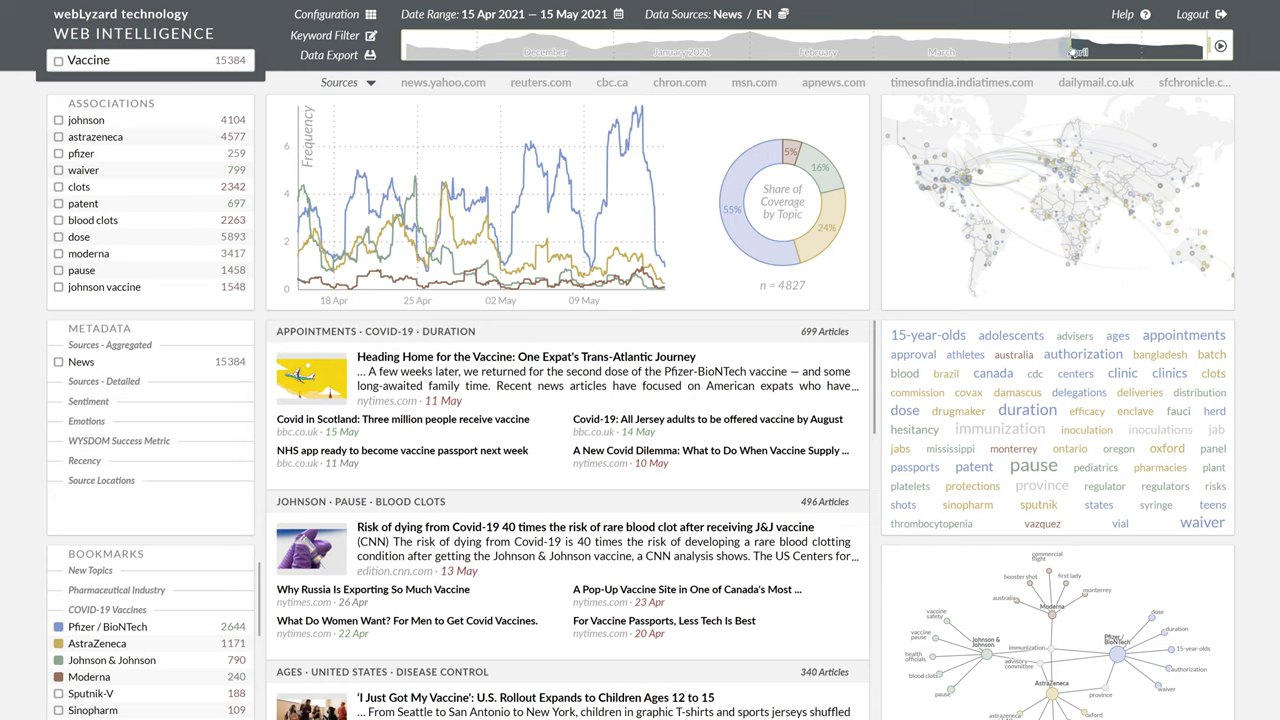
Narrow the Vaccine analysis period to 1–15 May 2021 using the timeline and Date Range
{"action": "left_click_drag", "start_coordinate": [1068, 45], "coordinate": [1141, 45]}
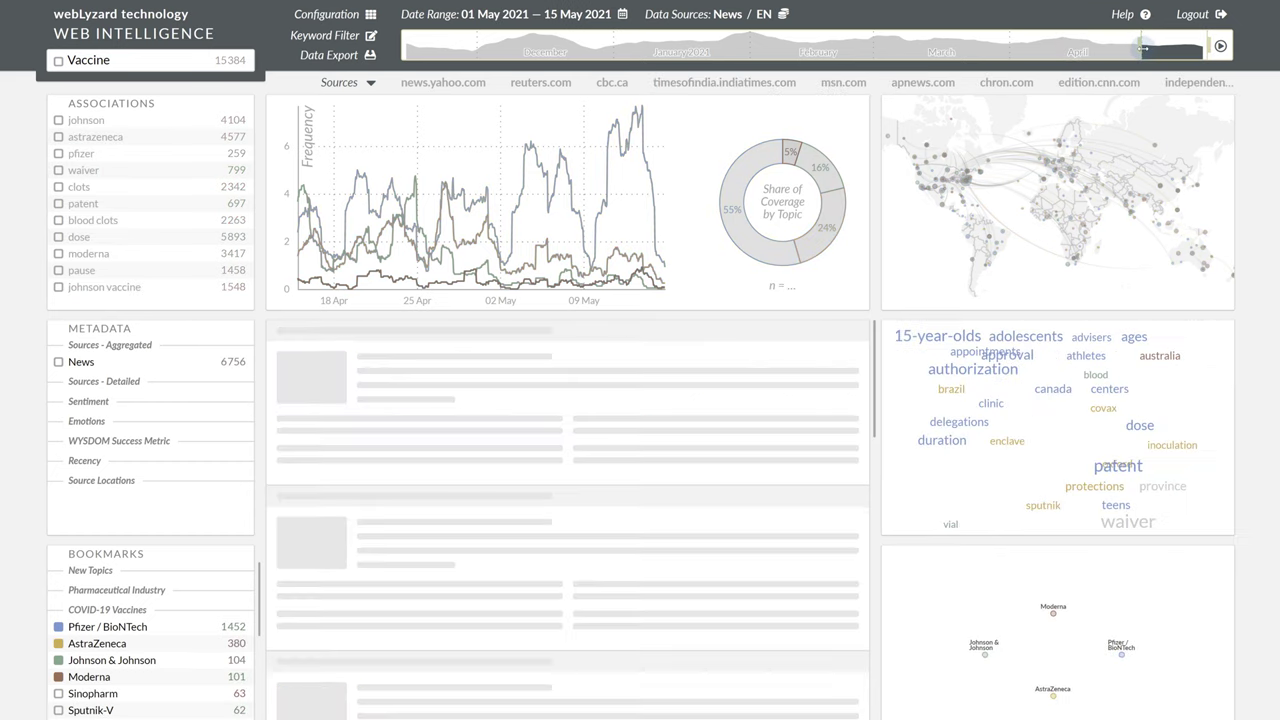
{"action": "left_click", "coordinate": [530, 14]}
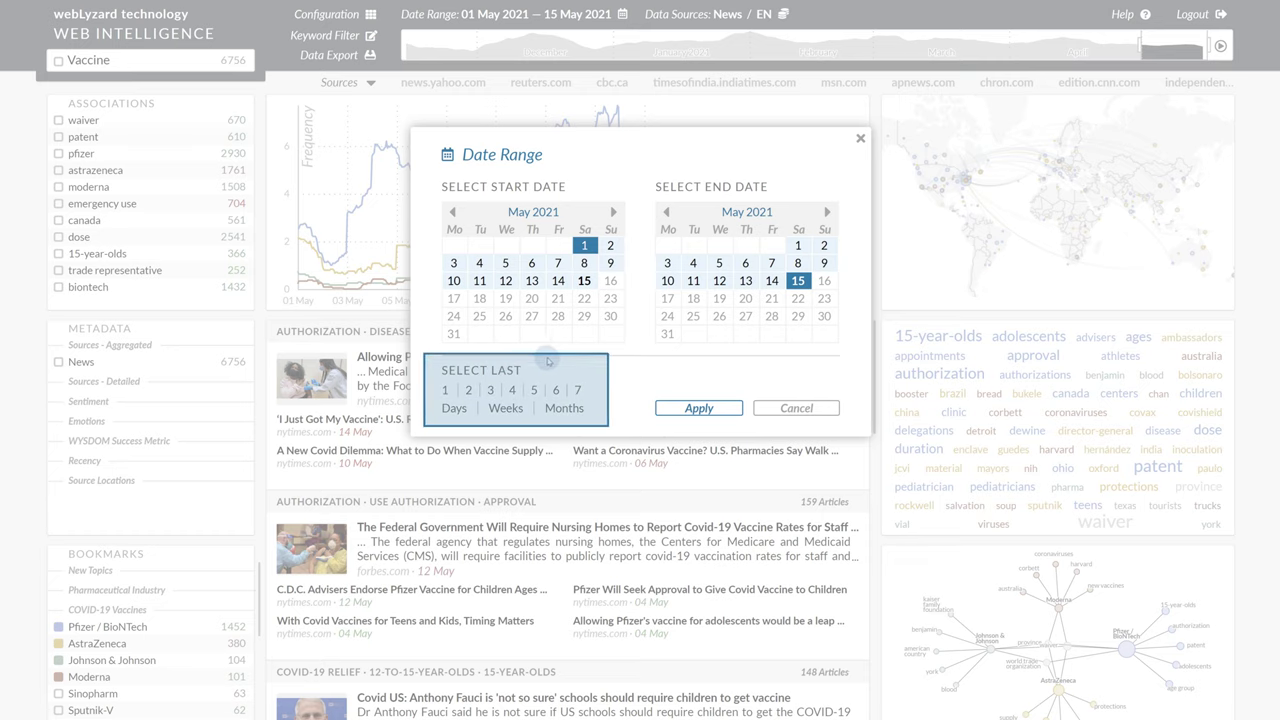
{"action": "left_click", "coordinate": [700, 408]}
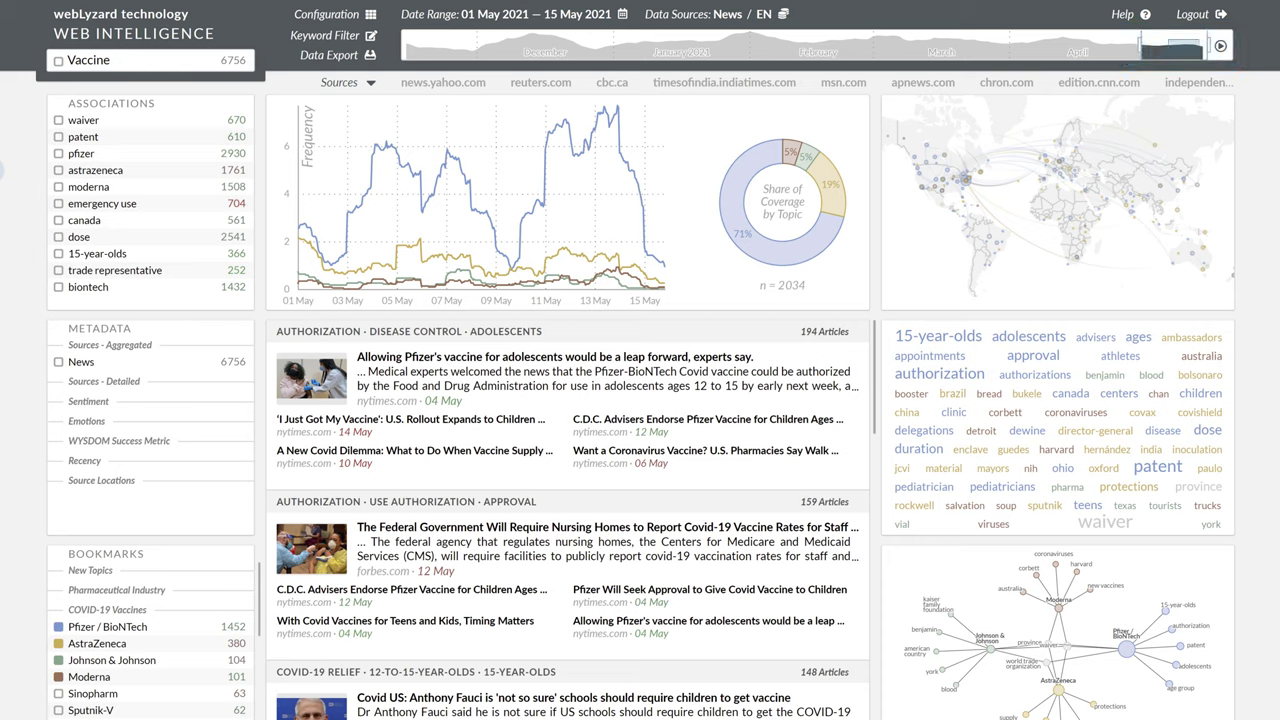
Limit data sources to all website types, excluding social media, with English as the only language
{"action": "left_click", "coordinate": [663, 14]}
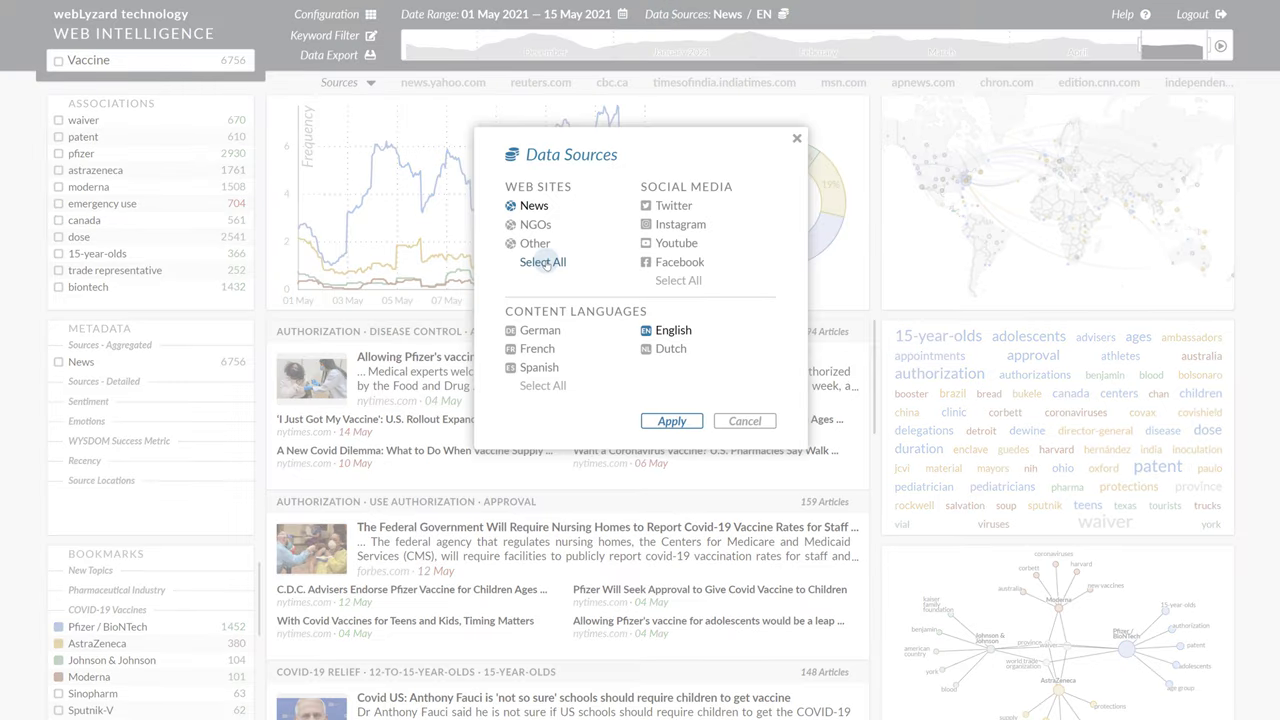
{"action": "left_click", "coordinate": [543, 262]}
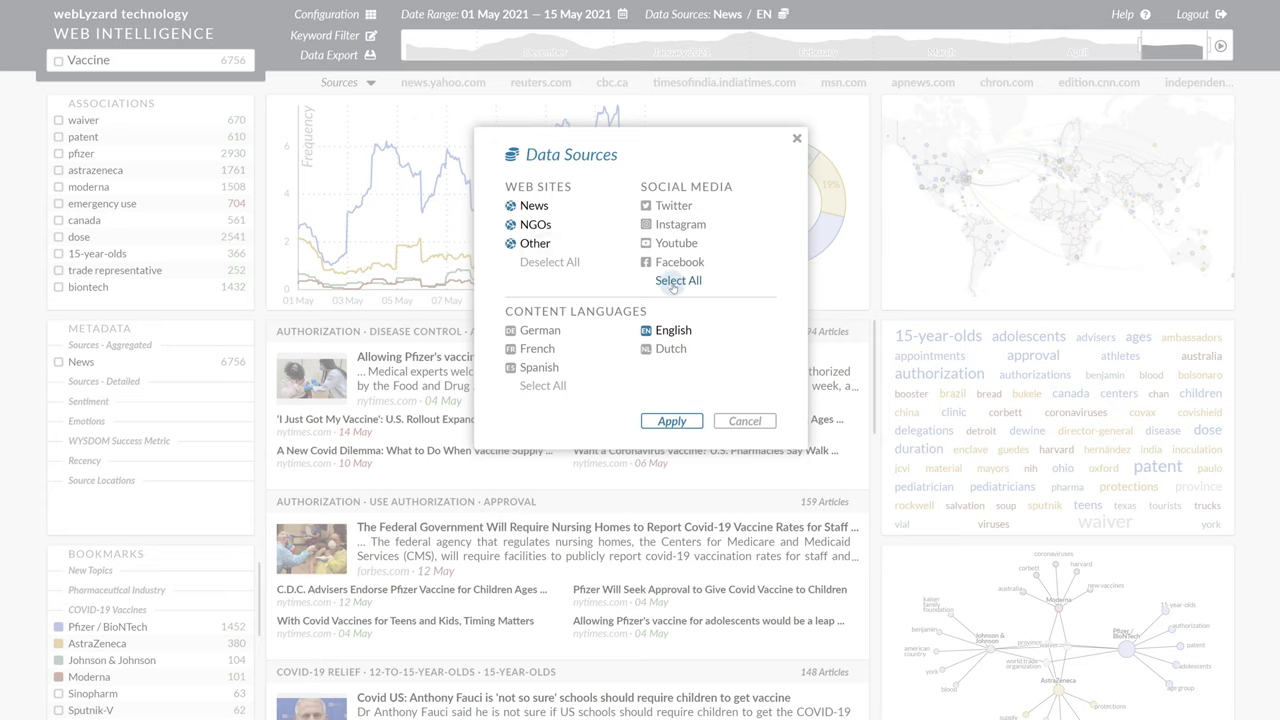
{"action": "left_click", "coordinate": [676, 281]}
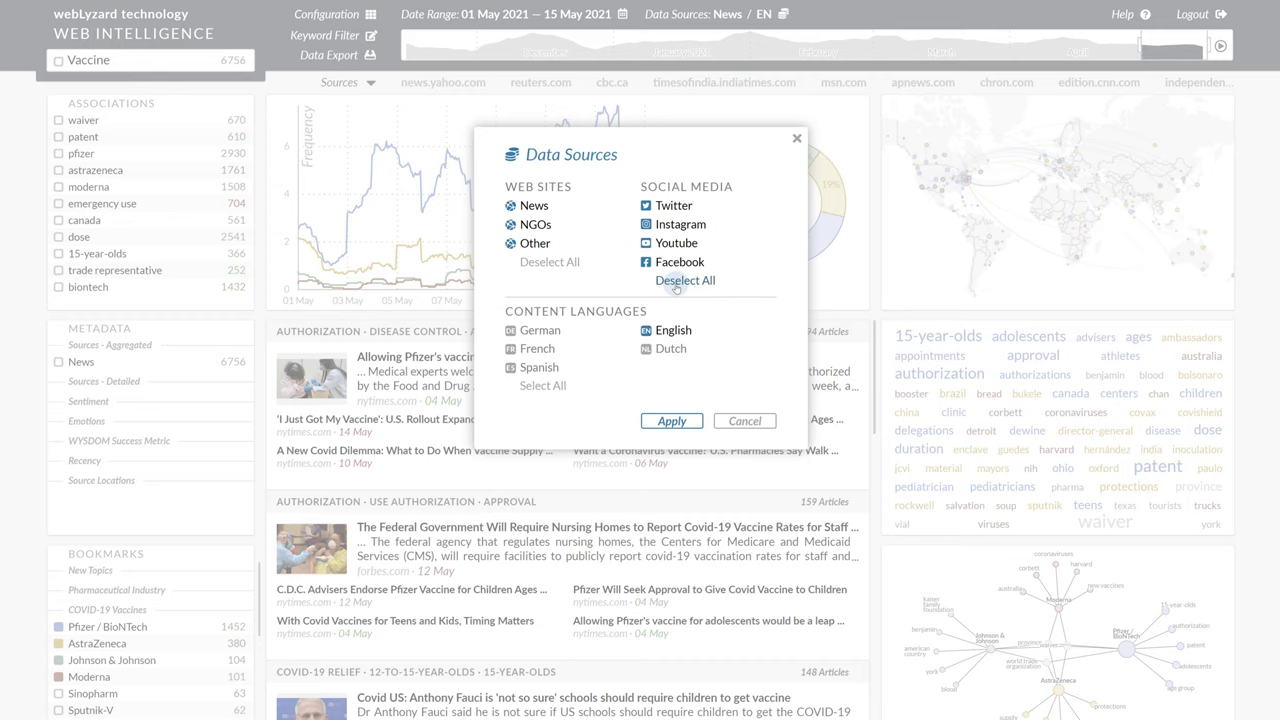
{"action": "left_click", "coordinate": [676, 281]}
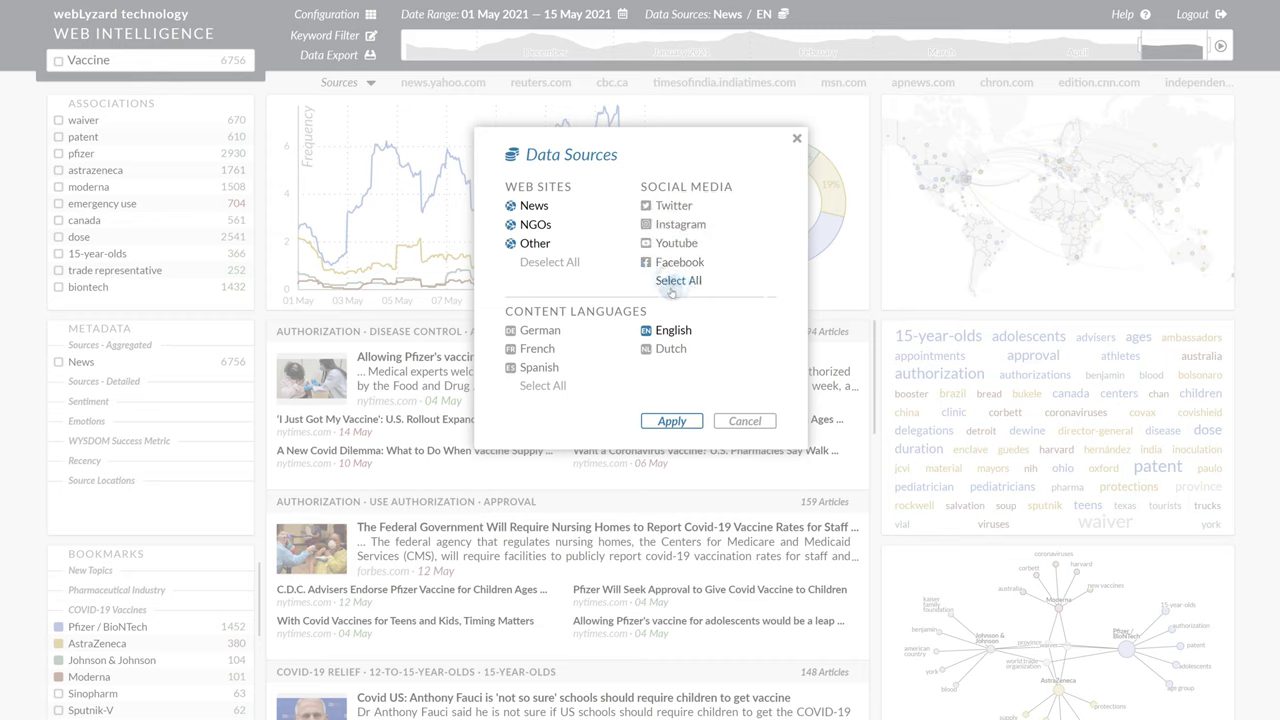
{"action": "left_click", "coordinate": [556, 389]}
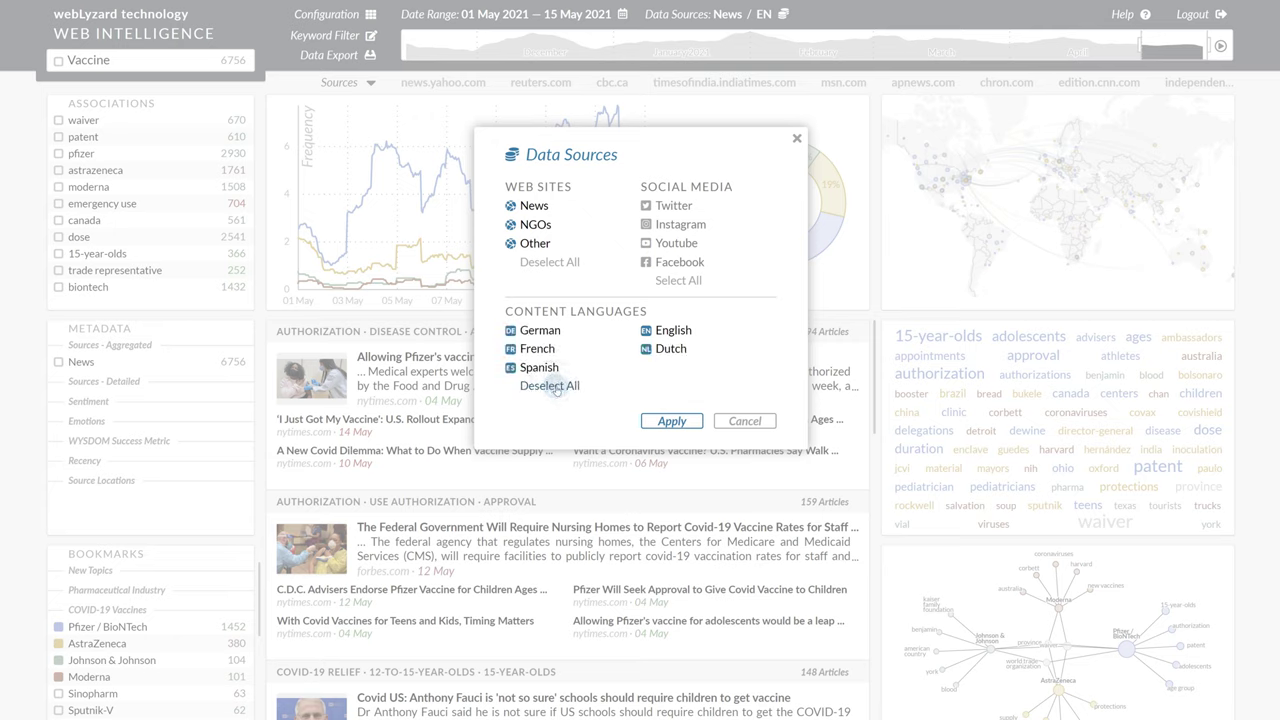
{"action": "left_click", "coordinate": [556, 389]}
{"action": "left_click", "coordinate": [646, 330]}
{"action": "left_click", "coordinate": [660, 421]}
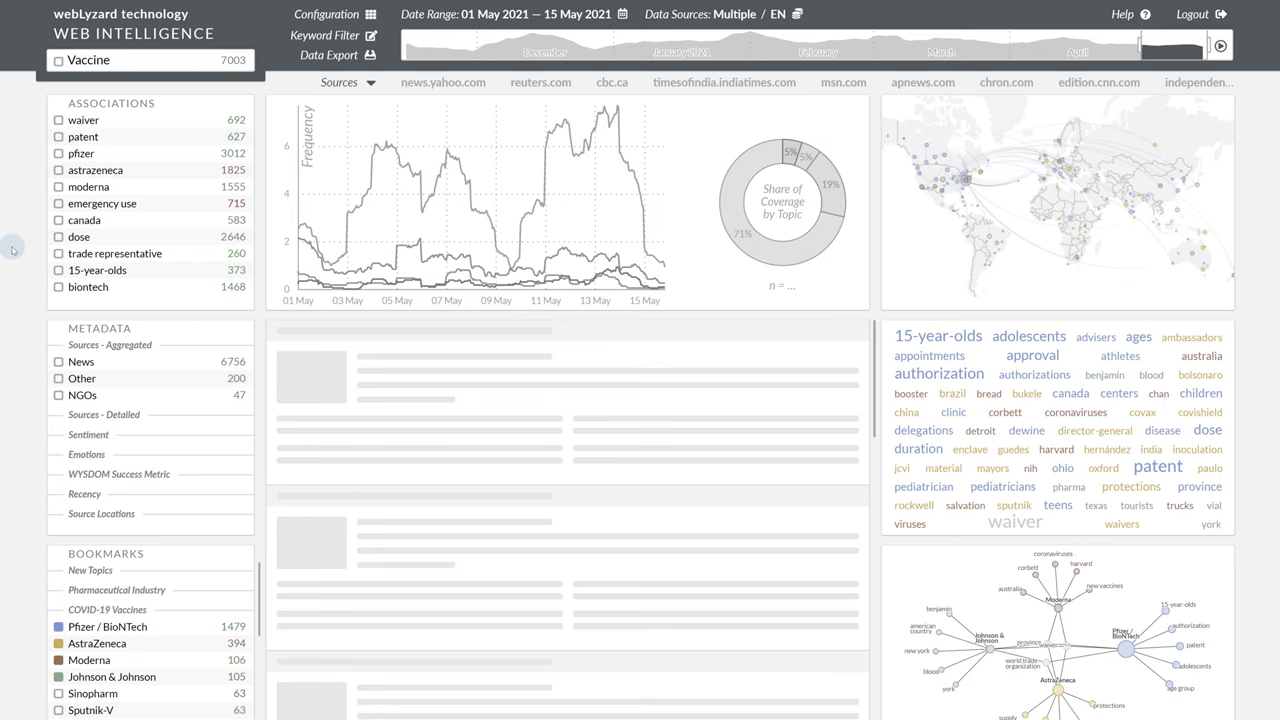
{"action": "left_click", "coordinate": [58, 137]}
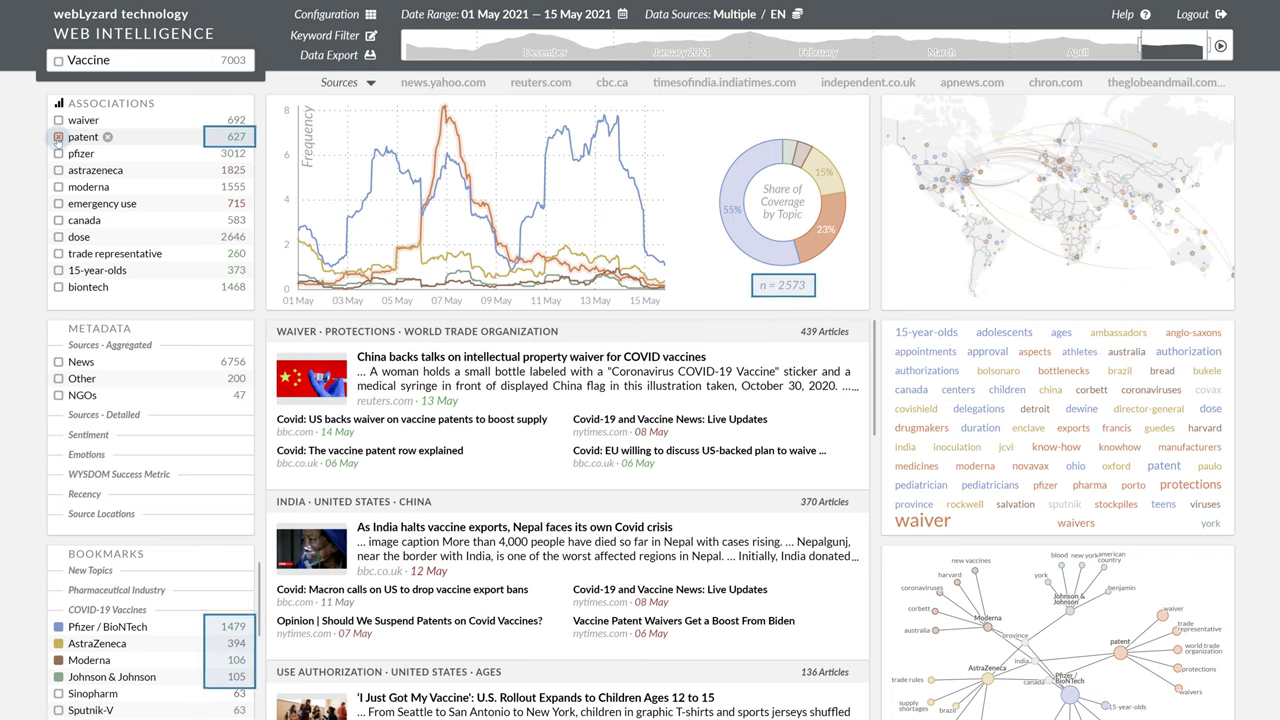
{"action": "left_click", "coordinate": [58, 137]}
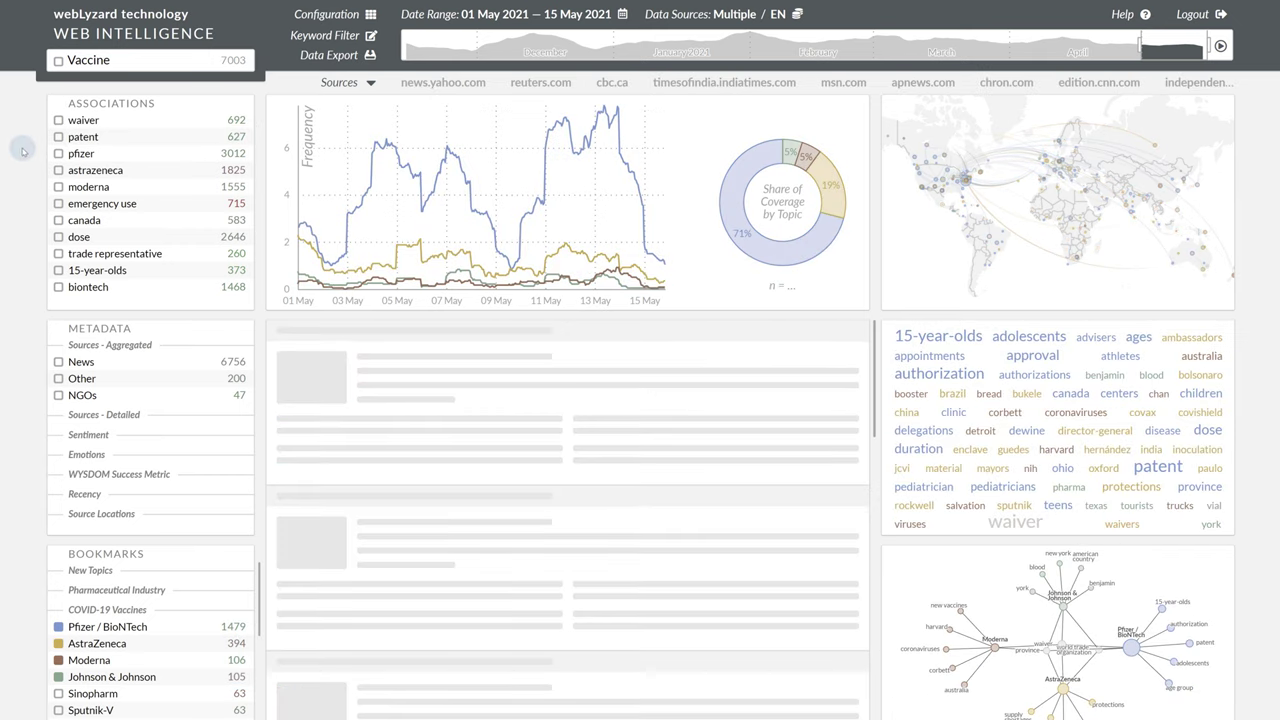
{"action": "double_click", "coordinate": [118, 60]}
{"action": "type", "text": "*"}
{"action": "key", "text": "Return"}
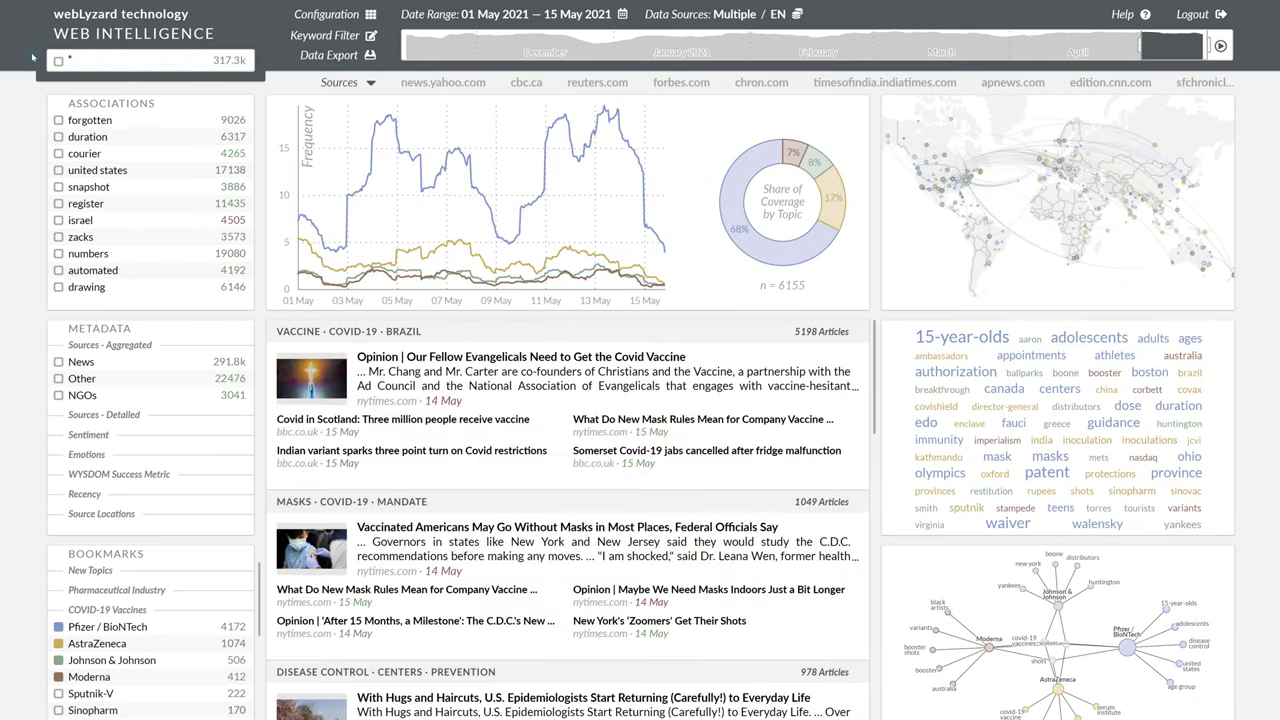
{"action": "double_click", "coordinate": [68, 60]}
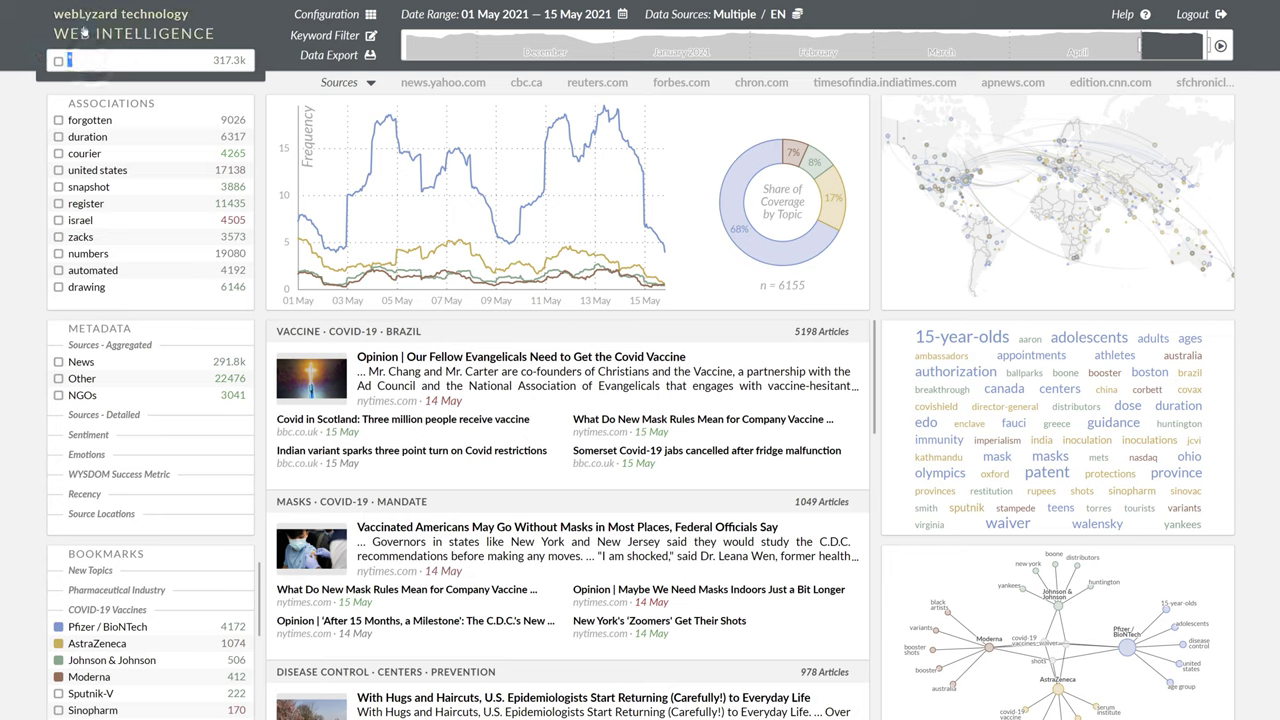
{"action": "type", "text": "Vaccine"}
{"action": "key", "text": "Return"}
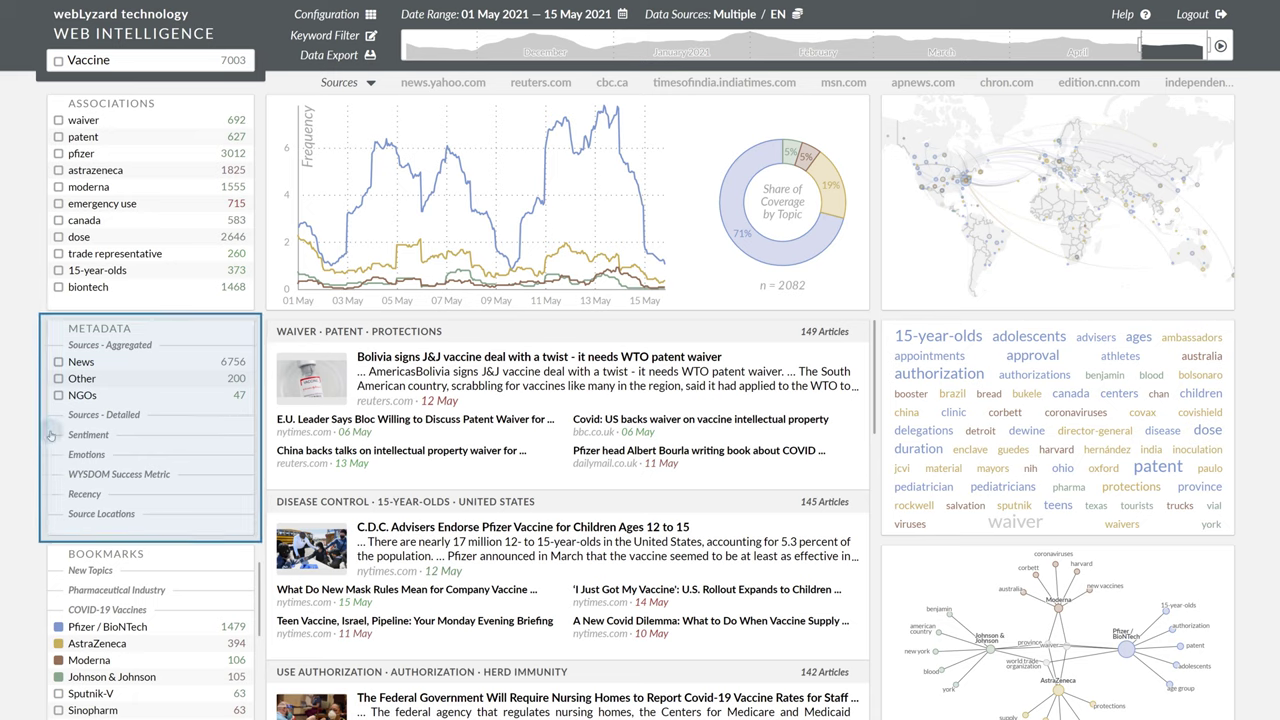
{"action": "mouse_move", "coordinate": [88, 435]}
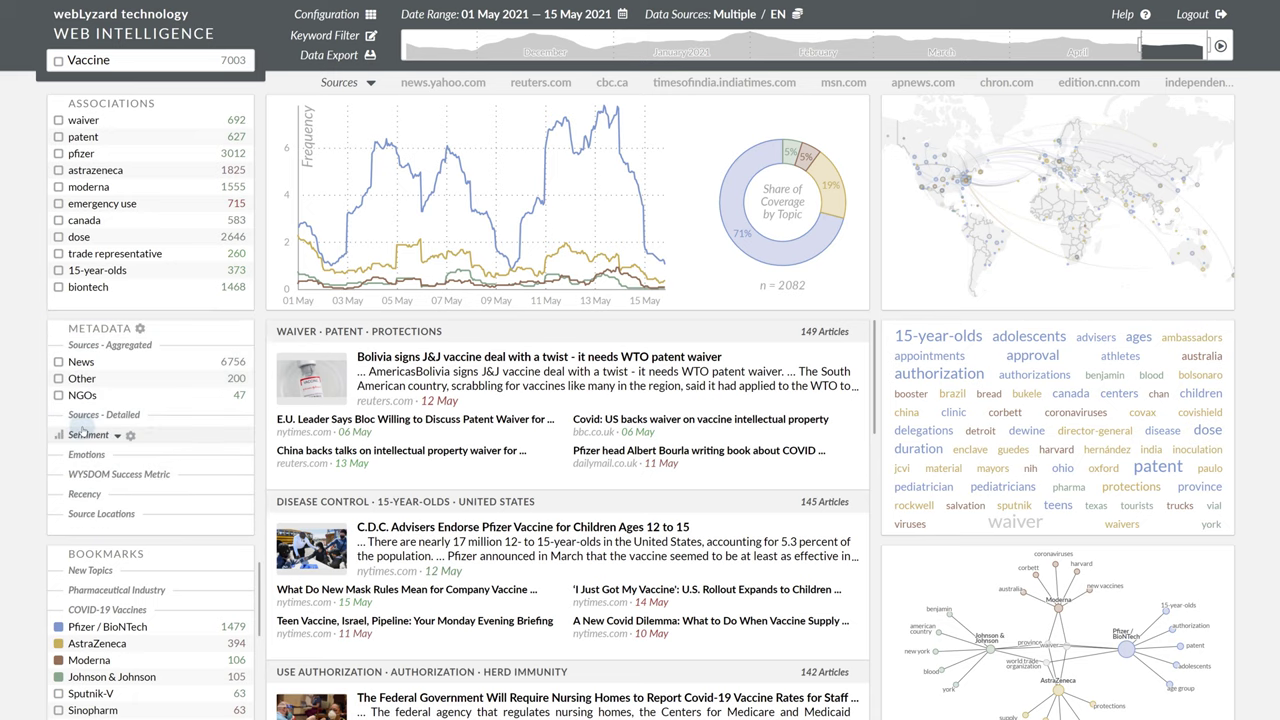
Expand the Sentiment and Recency metadata and break results down by sentiment
{"action": "left_click", "coordinate": [85, 436]}
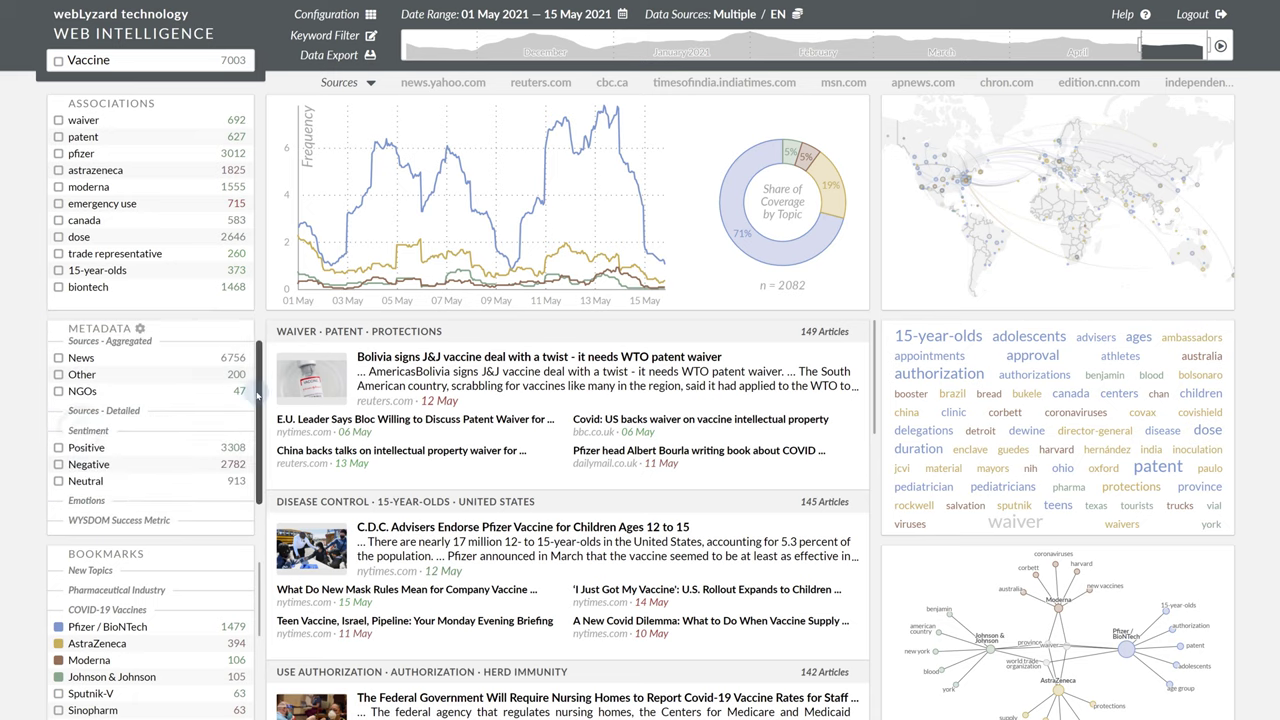
{"action": "scroll", "coordinate": [257, 428], "scroll_direction": "down", "scroll_amount": 1}
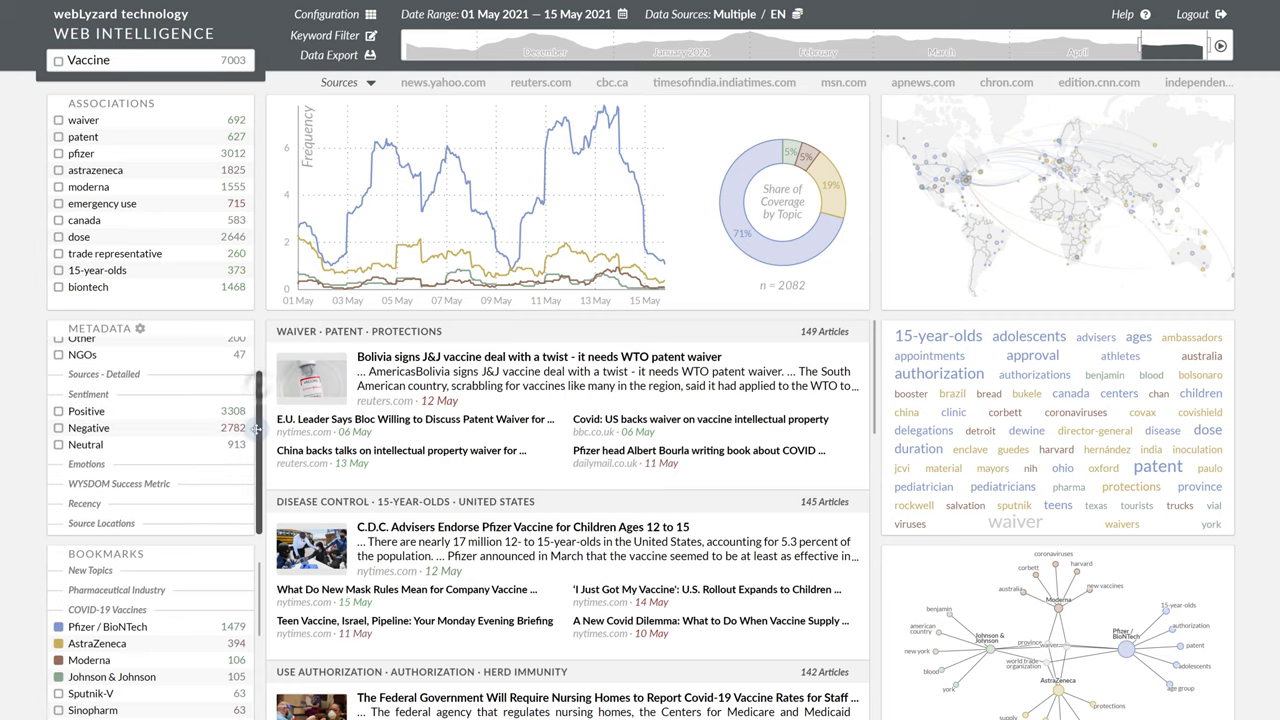
{"action": "left_click", "coordinate": [86, 503]}
{"action": "left_click", "coordinate": [58, 394]}
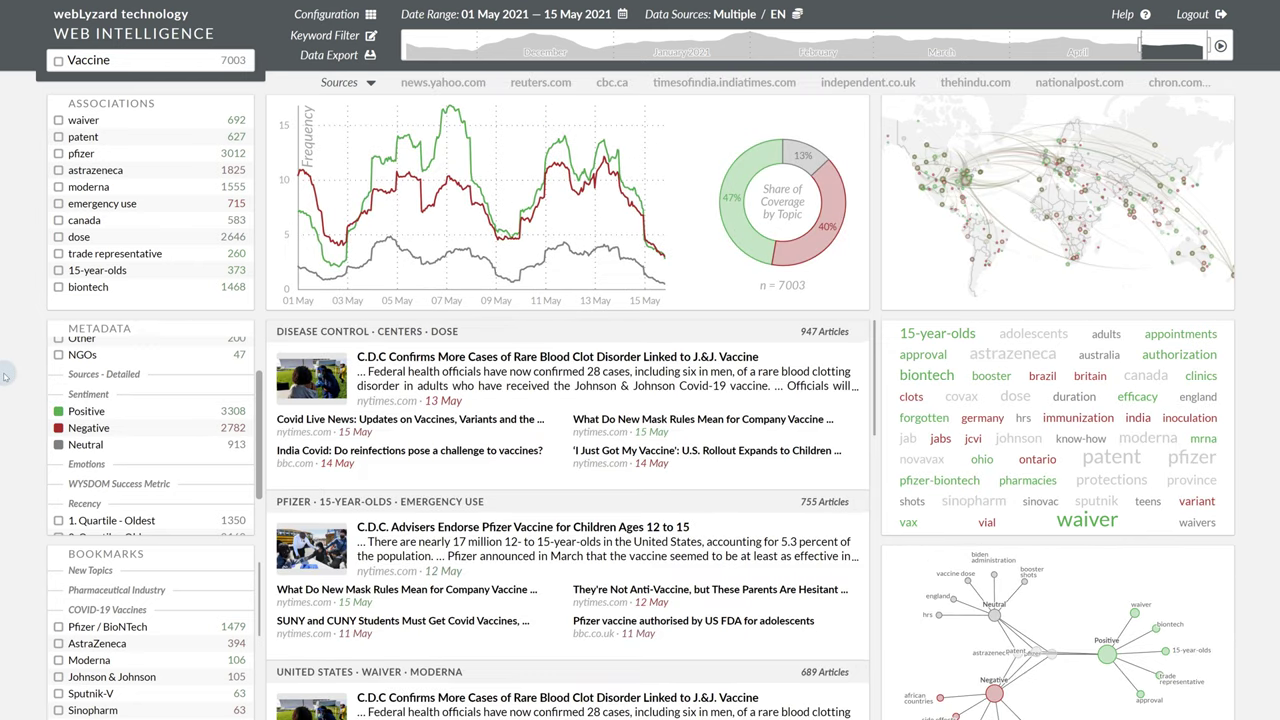
Expand Emotions and switch the breakdown to the four Recency quartiles
{"action": "left_click", "coordinate": [72, 464]}
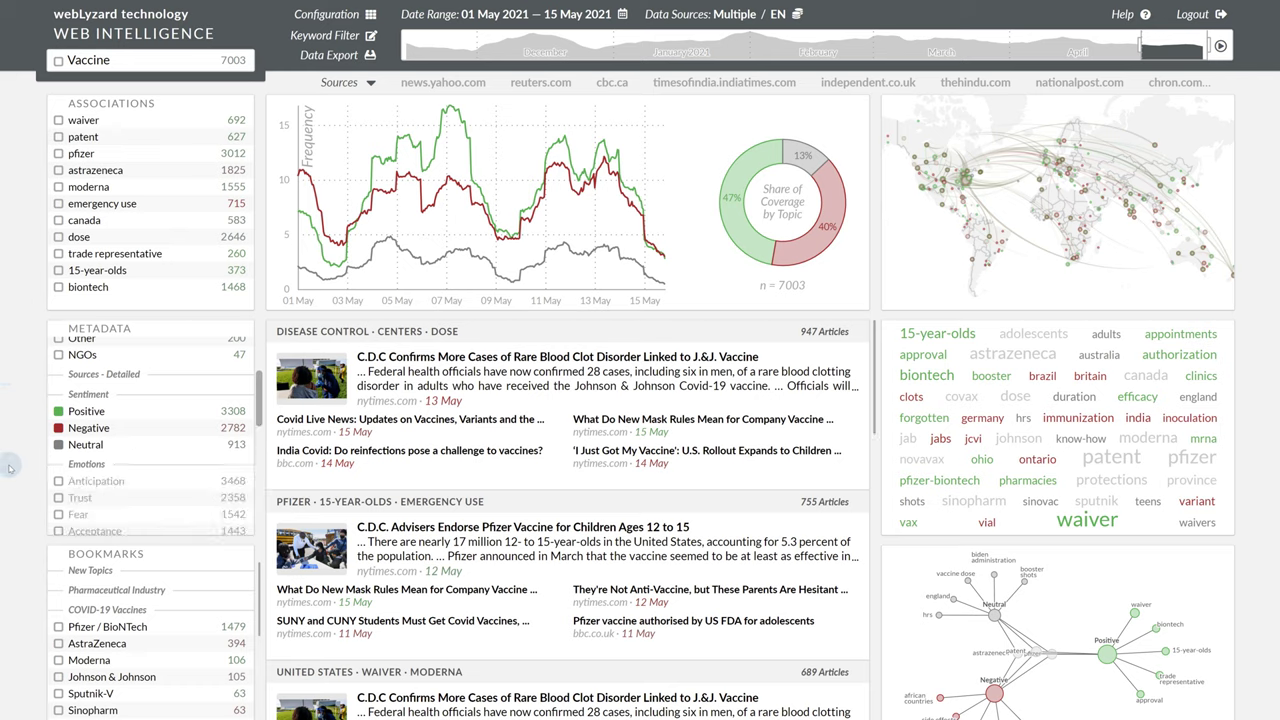
{"action": "scroll", "coordinate": [258, 425], "scroll_direction": "down", "scroll_amount": 2}
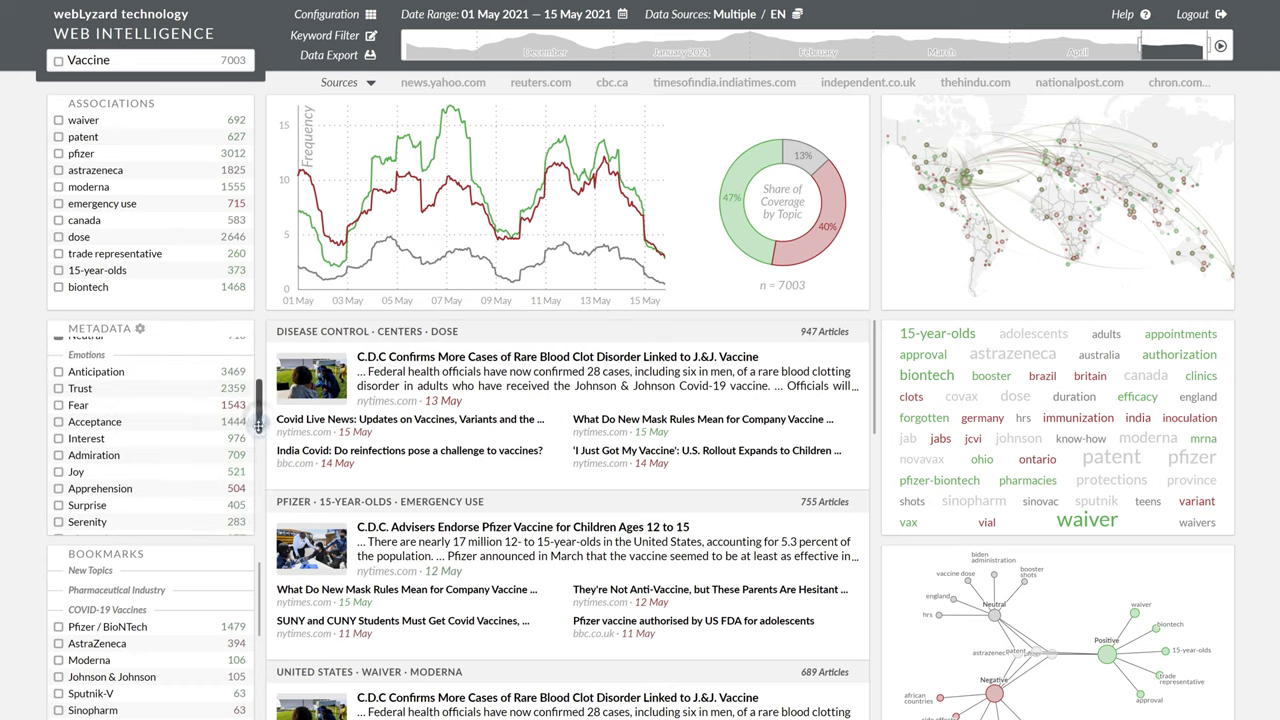
{"action": "left_click_drag", "start_coordinate": [258, 425], "coordinate": [248, 533]}
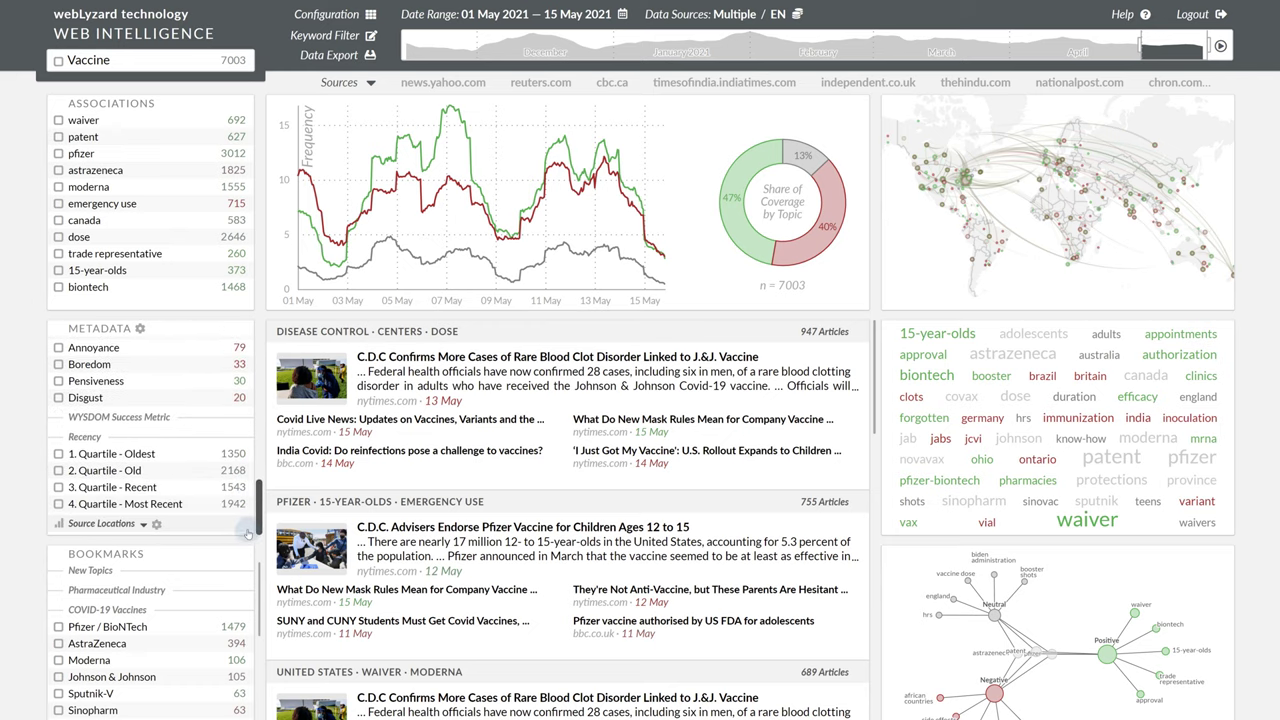
{"action": "left_click", "coordinate": [58, 437]}
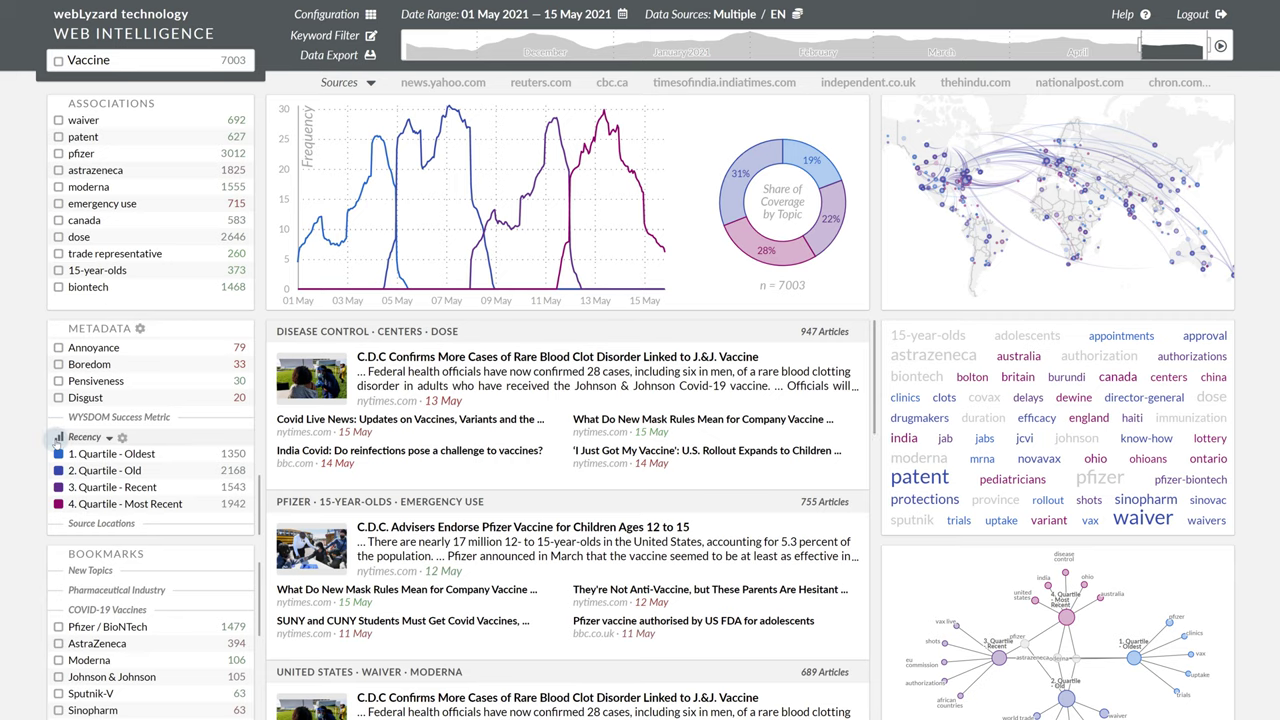
Tick the Pfizer / BioNTech, AstraZeneca, Moderna and Johnson & Johnson bookmarks for comparison
{"action": "left_click", "coordinate": [56, 437]}
{"action": "left_click", "coordinate": [58, 627]}
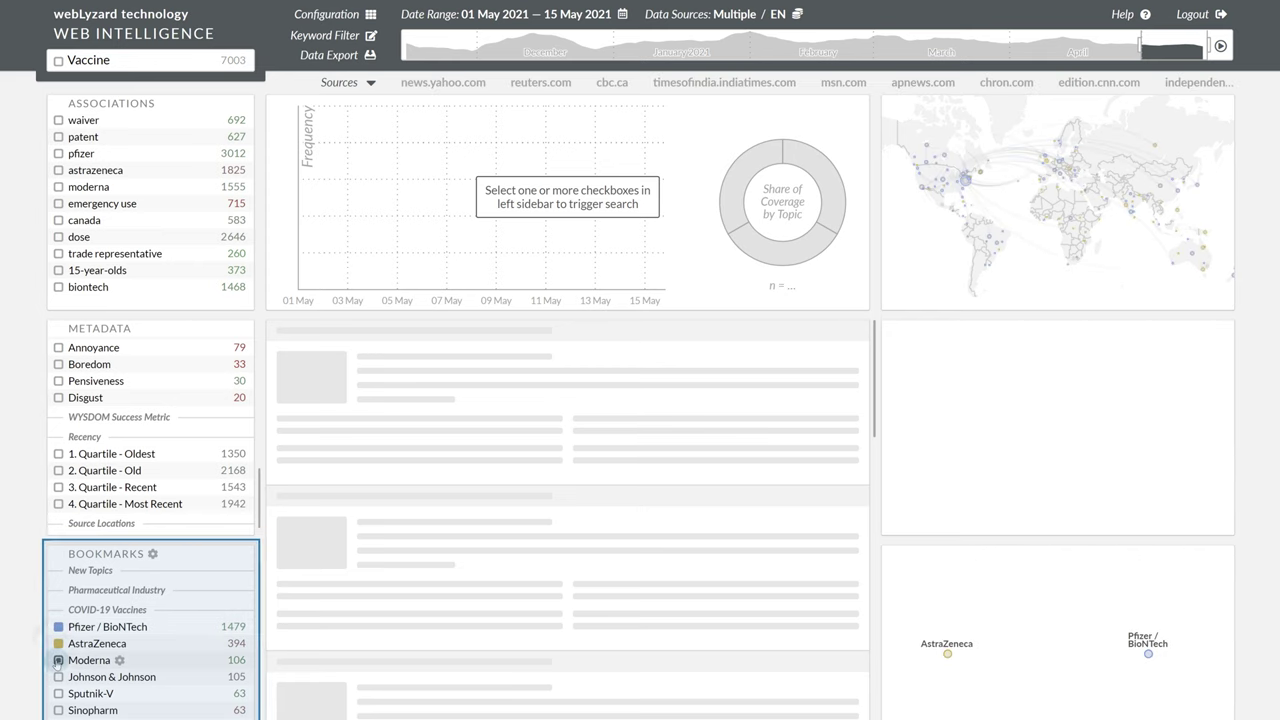
{"action": "left_click", "coordinate": [58, 660]}
{"action": "left_click", "coordinate": [58, 677]}
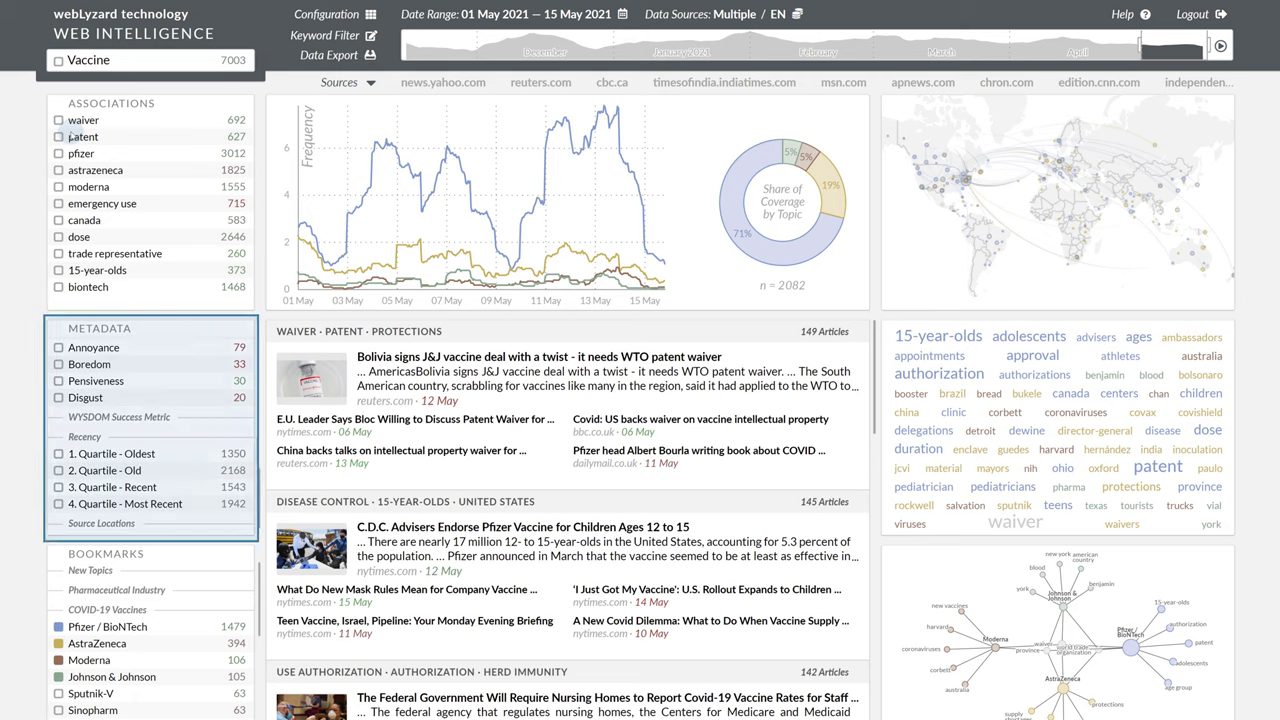
Cycle the top chart through Share of Voice and Sentiment, ending on Story Graph
{"action": "left_click", "coordinate": [307, 140]}
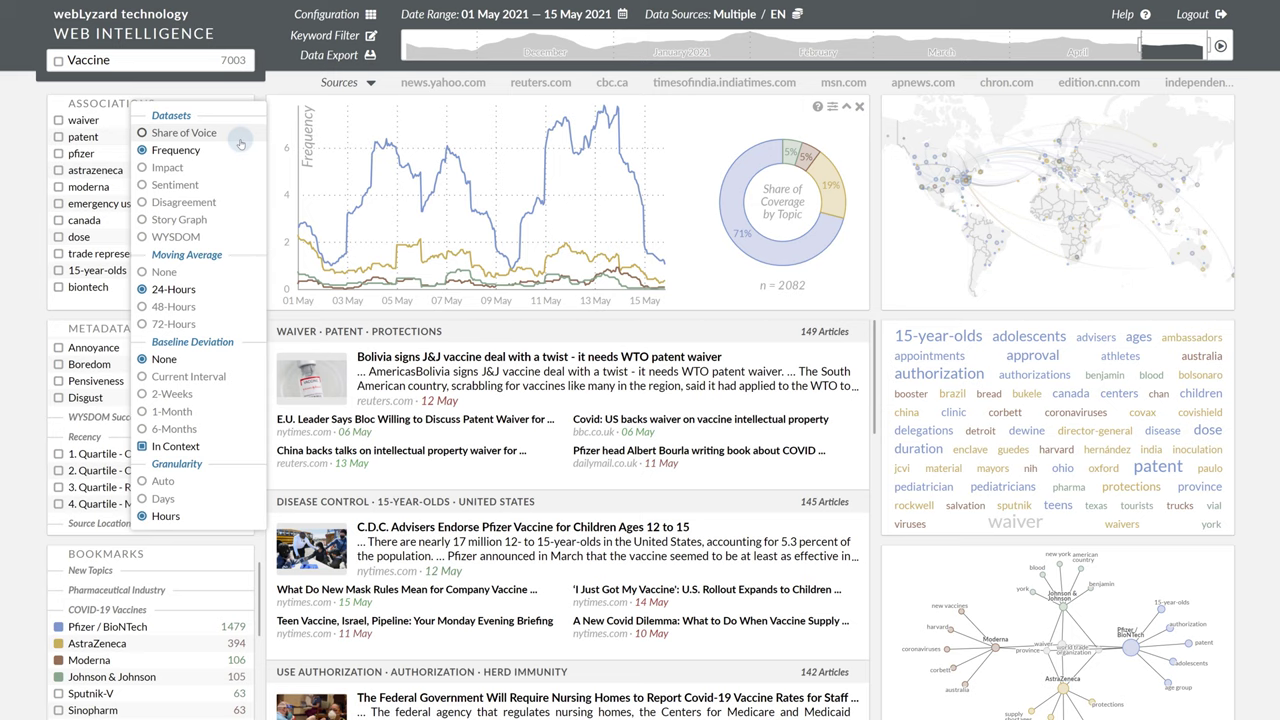
{"action": "left_click", "coordinate": [240, 140]}
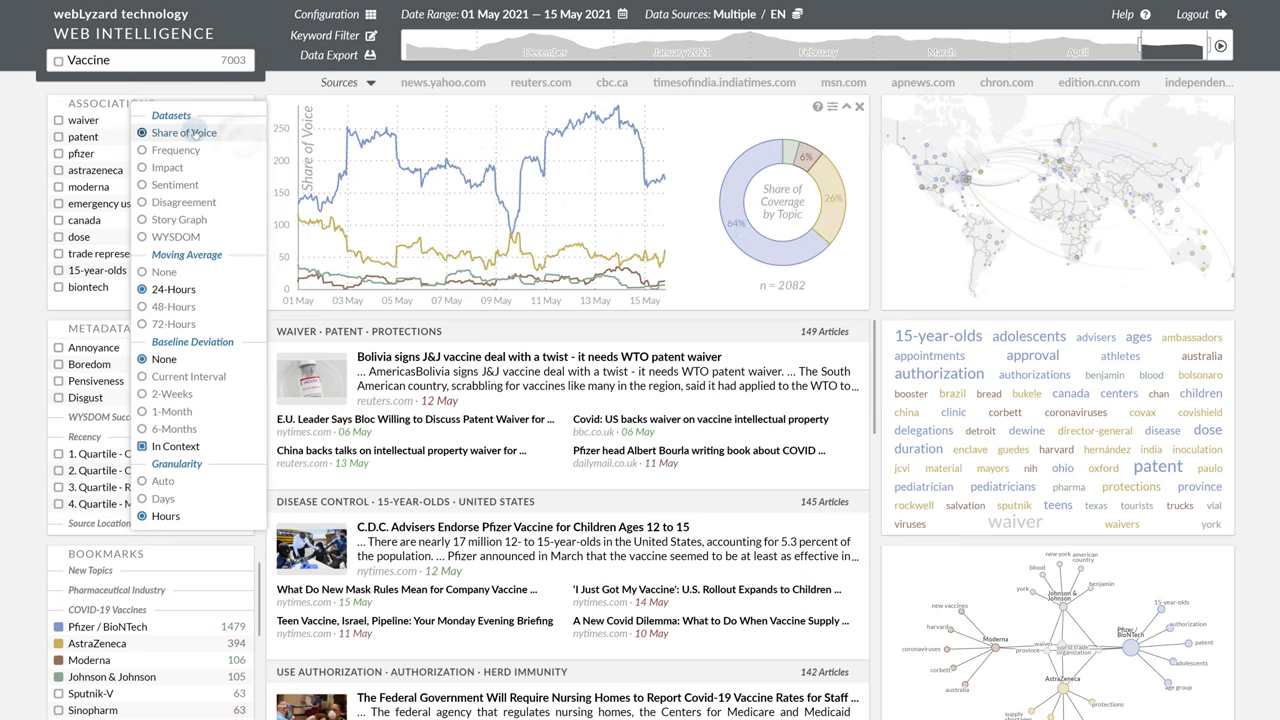
{"action": "left_click", "coordinate": [178, 184]}
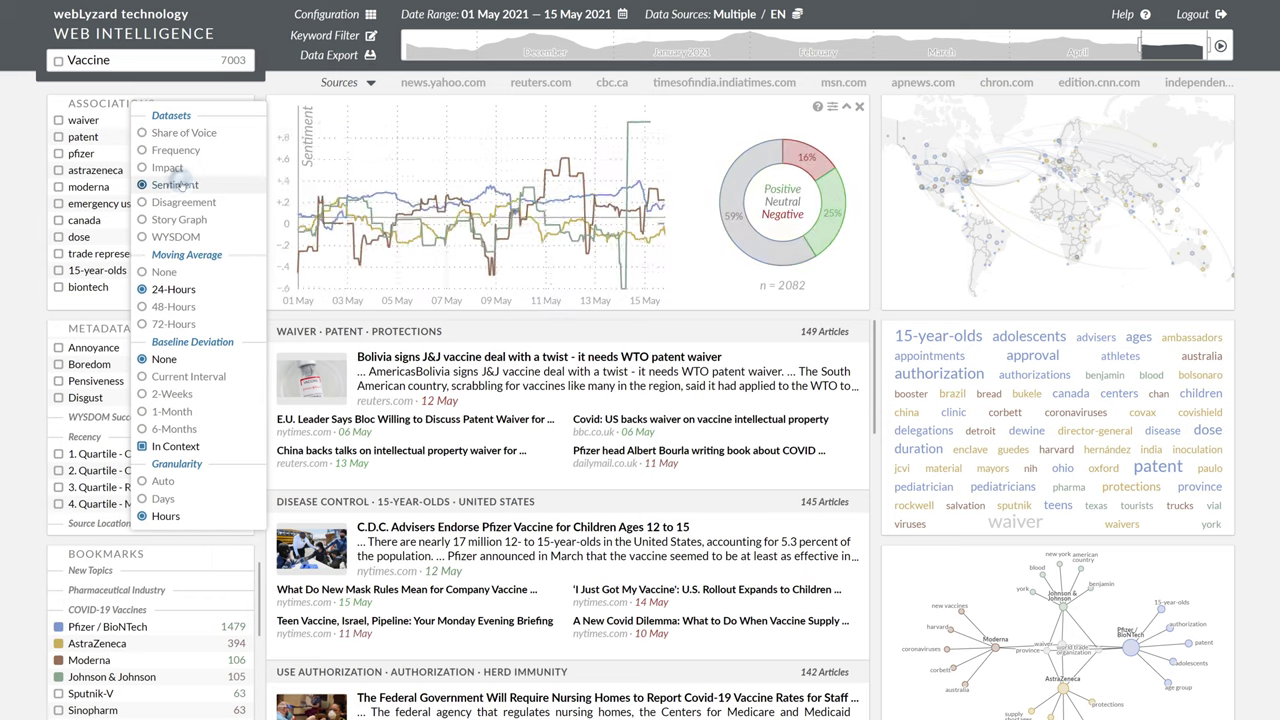
{"action": "left_click", "coordinate": [176, 220]}
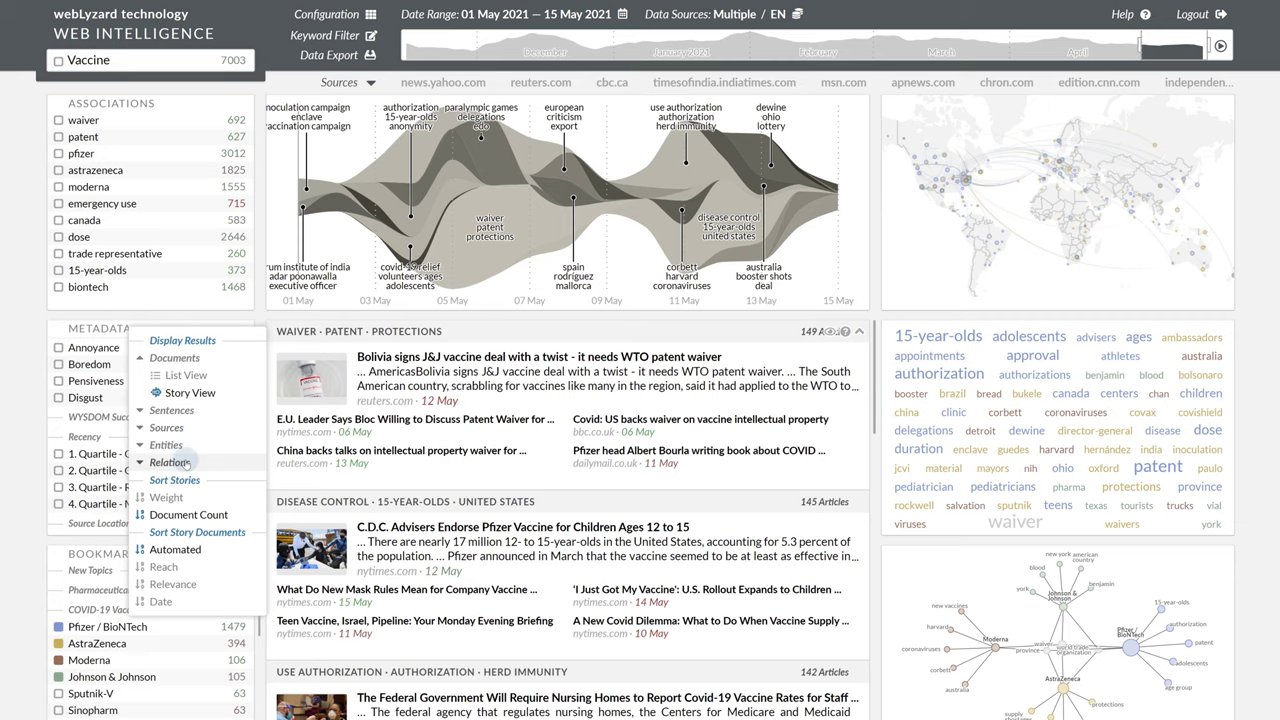
Try document List and Story views, then show matching sentences as a List View
{"action": "left_click", "coordinate": [188, 375]}
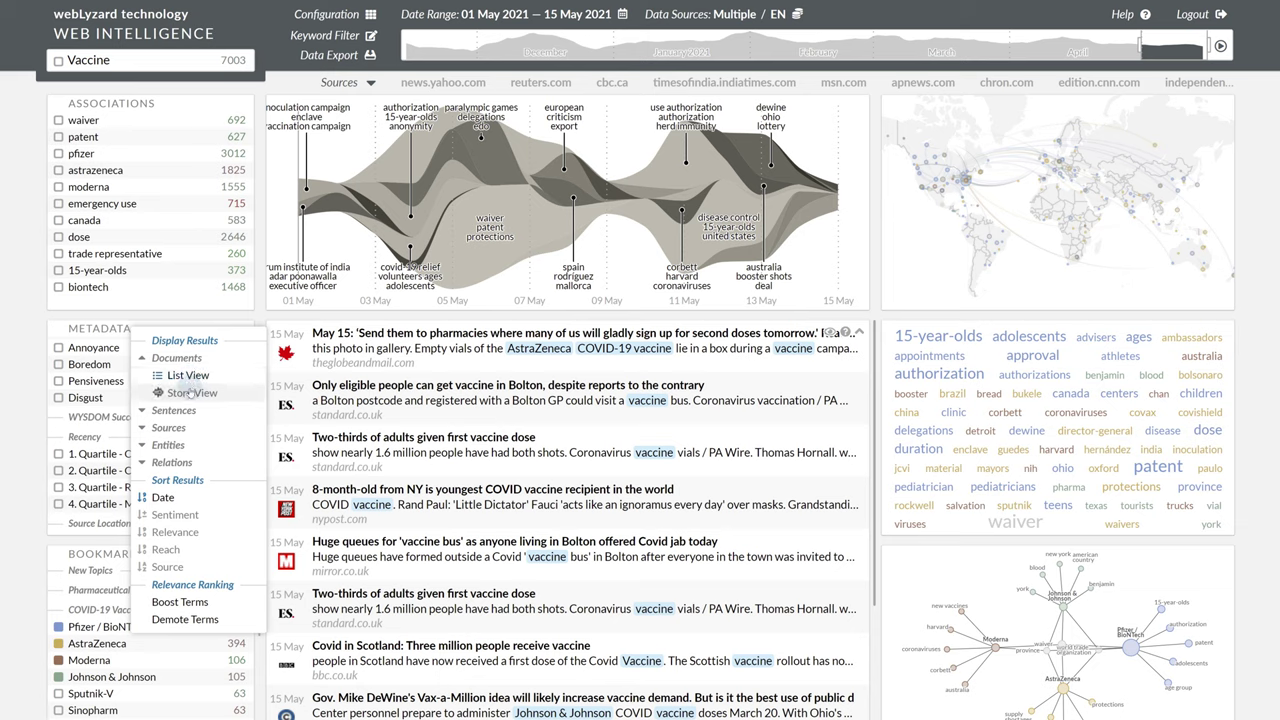
{"action": "left_click", "coordinate": [190, 393]}
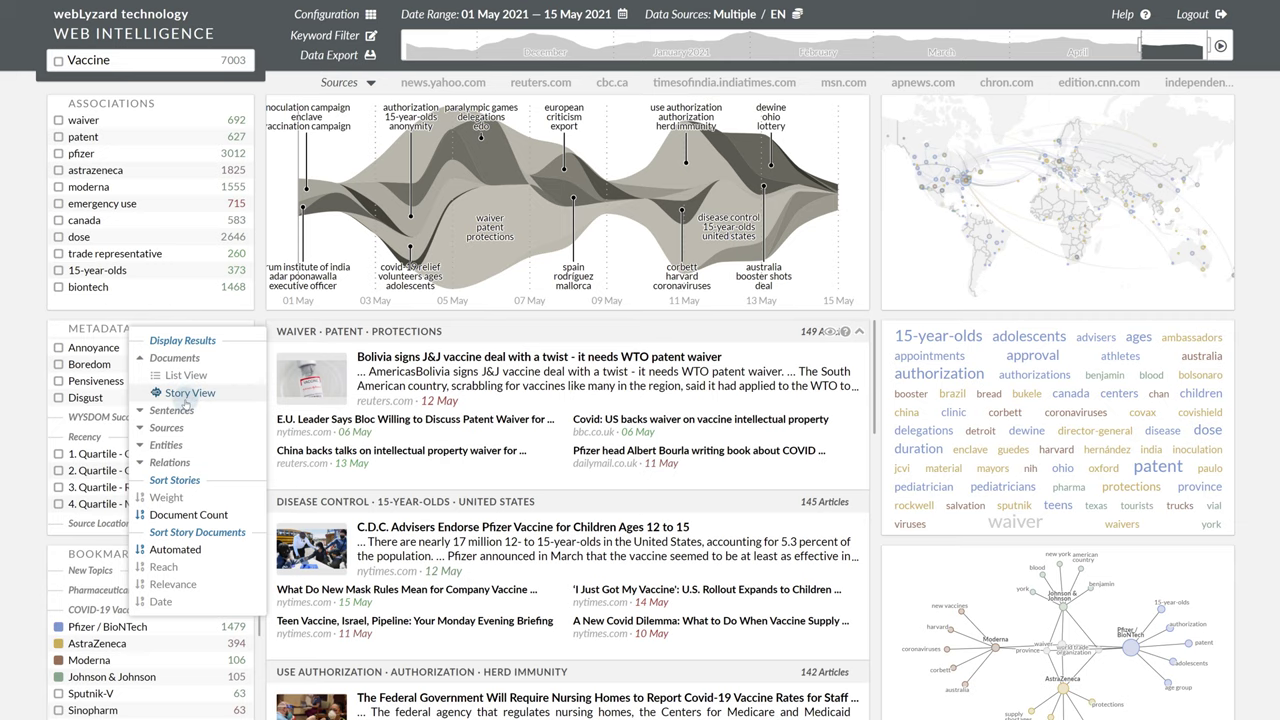
{"action": "left_click", "coordinate": [182, 406]}
{"action": "left_click", "coordinate": [183, 408]}
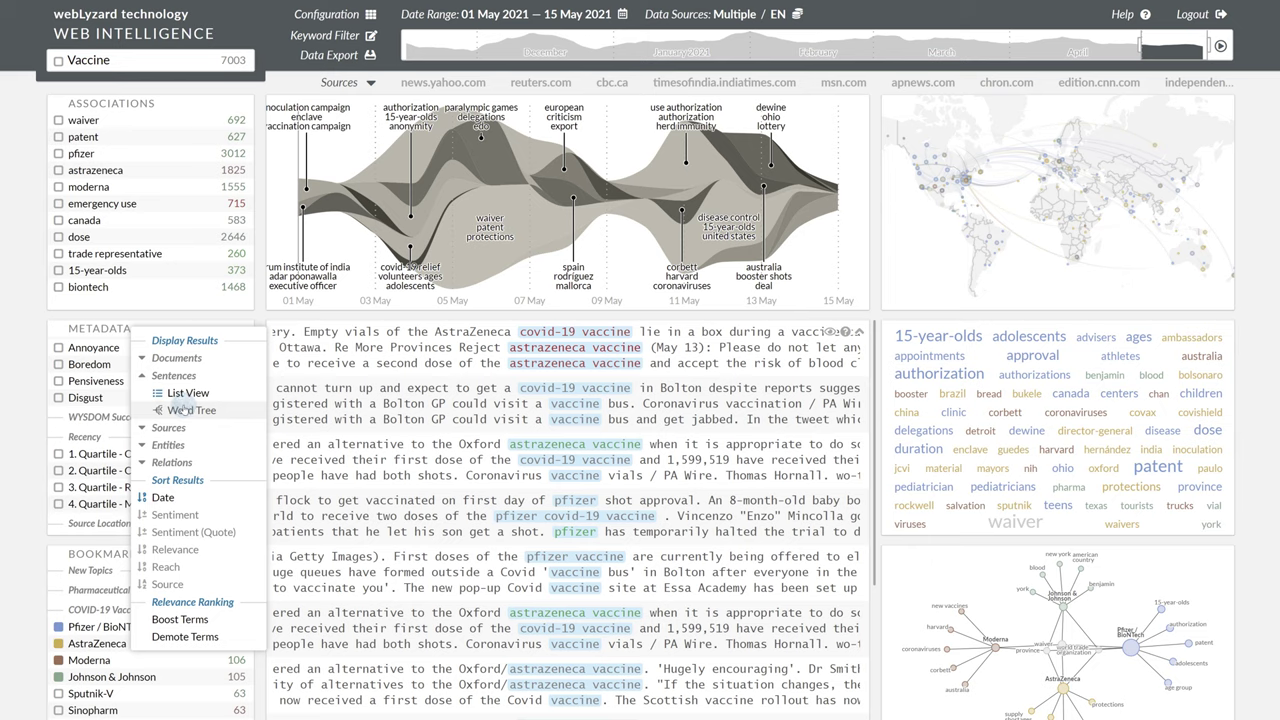
Show the sentences as a Pfizer-rooted word tree coloured by sentiment
{"action": "left_click", "coordinate": [183, 410]}
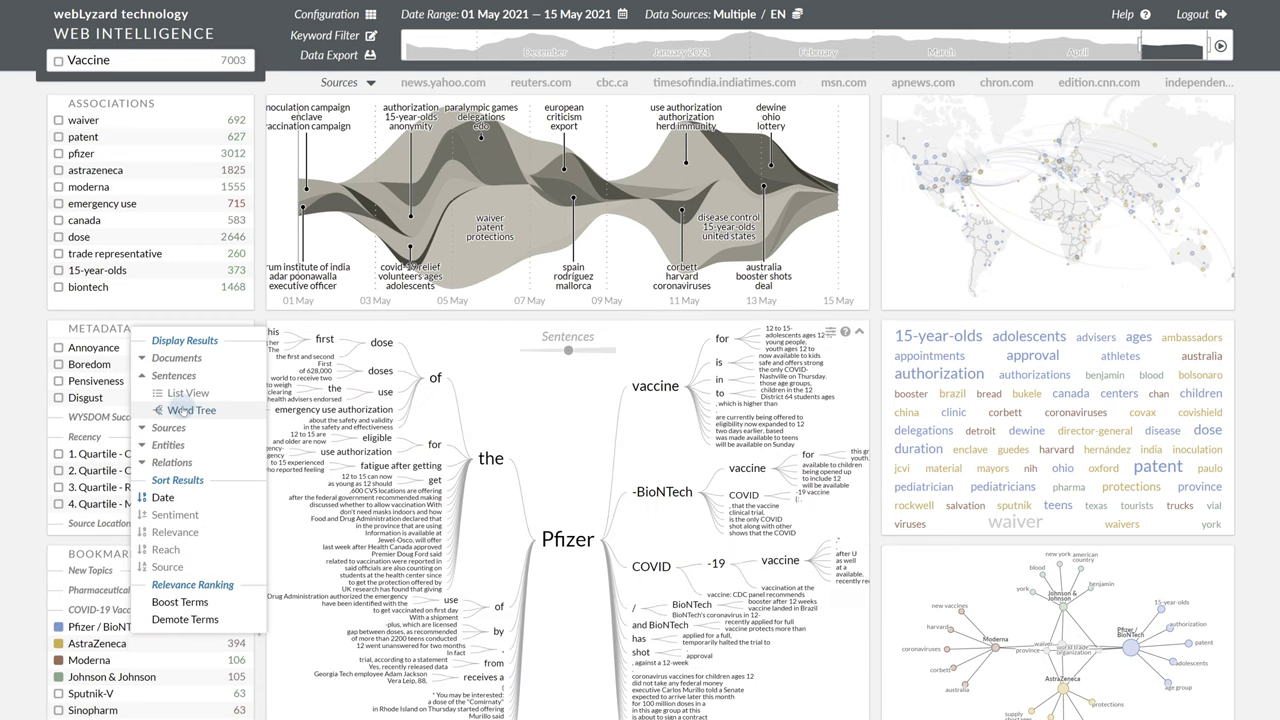
{"action": "left_click", "coordinate": [831, 330]}
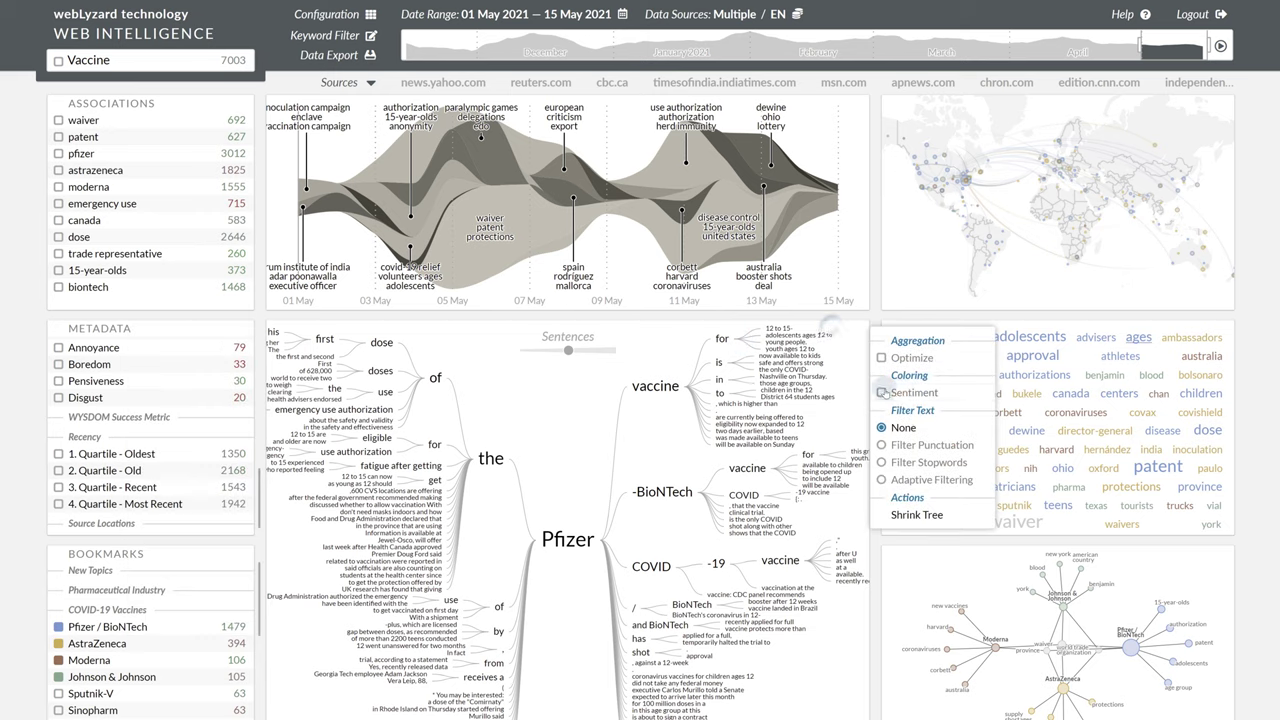
{"action": "left_click", "coordinate": [881, 392]}
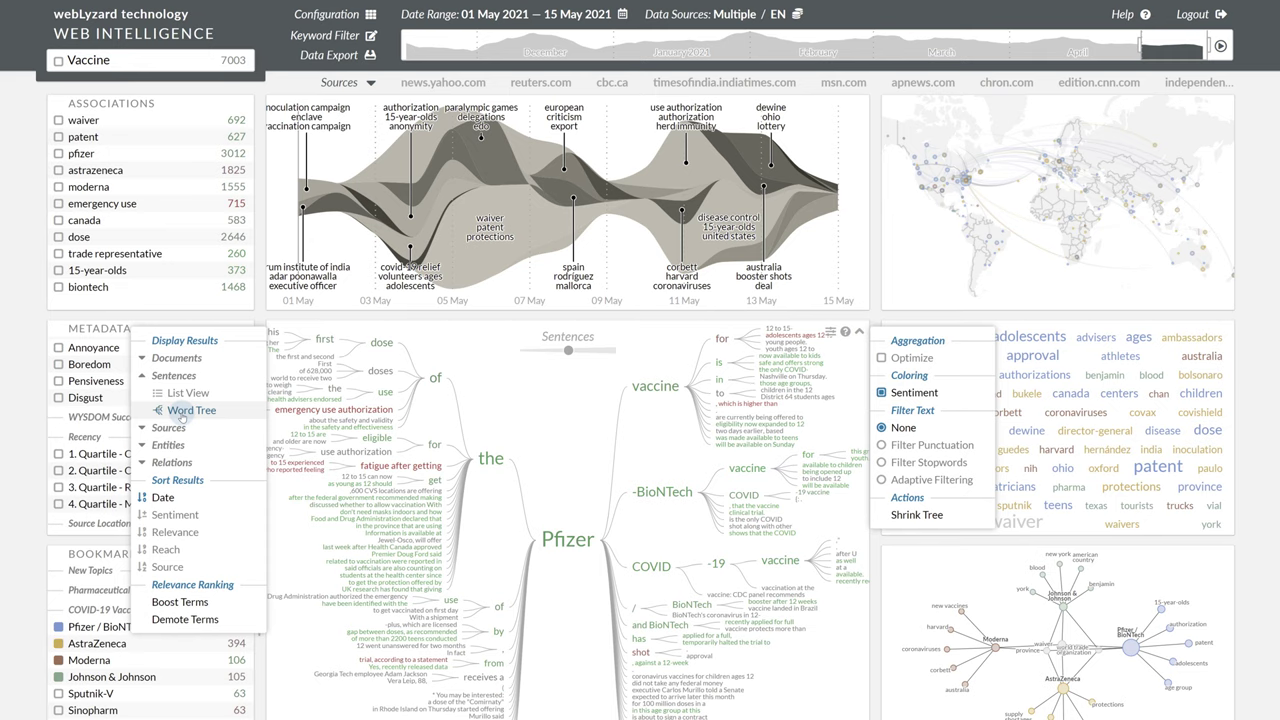
{"action": "left_click", "coordinate": [183, 411]}
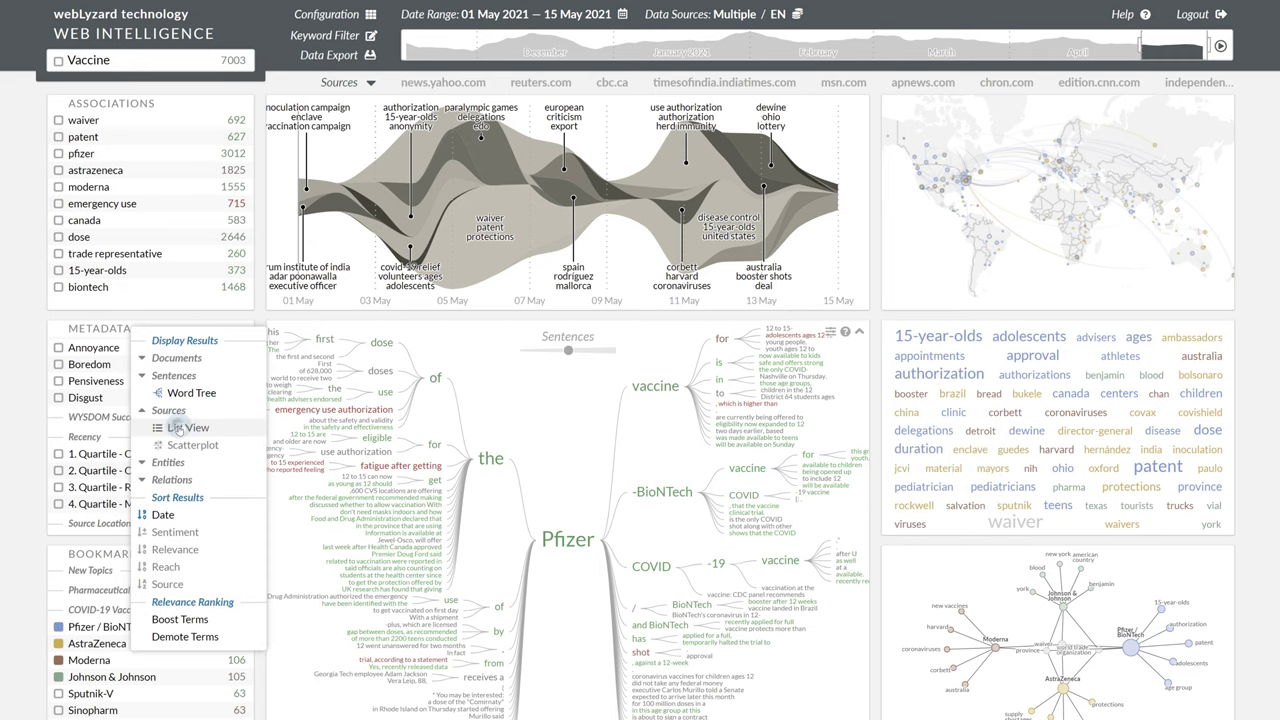
Show sources as a table, sorting by Reach and then back by Impact
{"action": "left_click", "coordinate": [176, 427]}
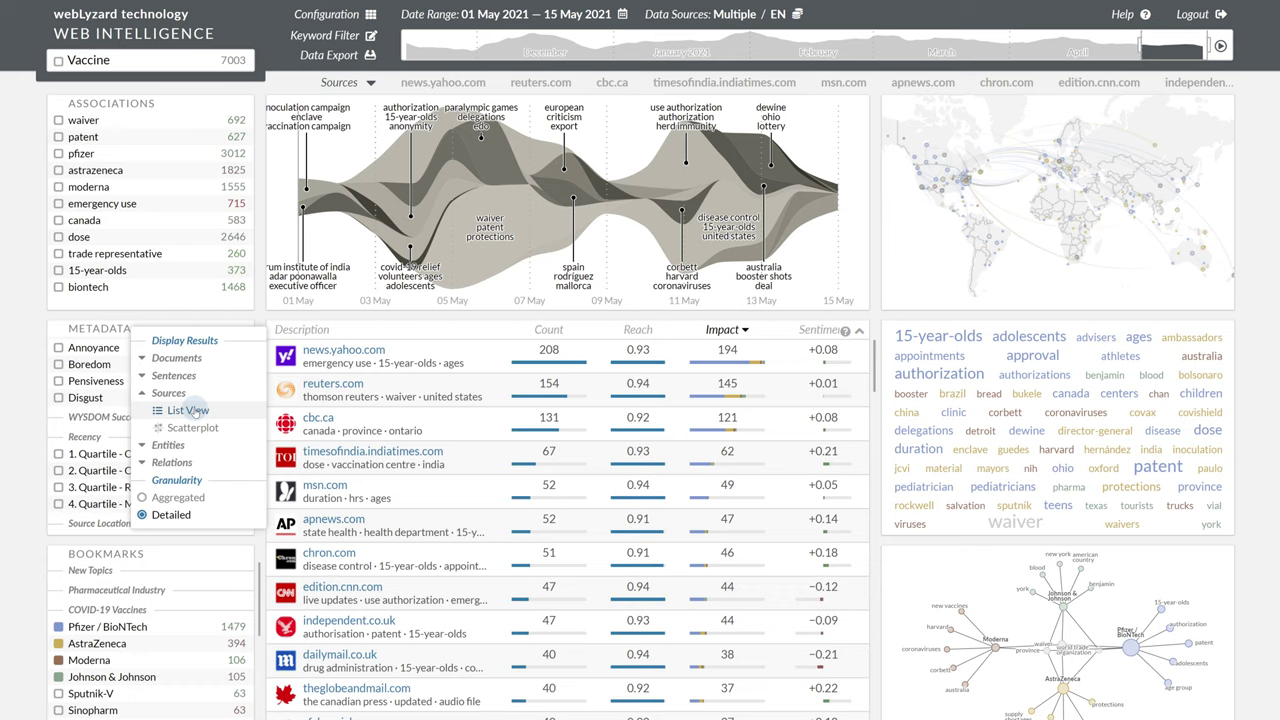
{"action": "left_click", "coordinate": [632, 329]}
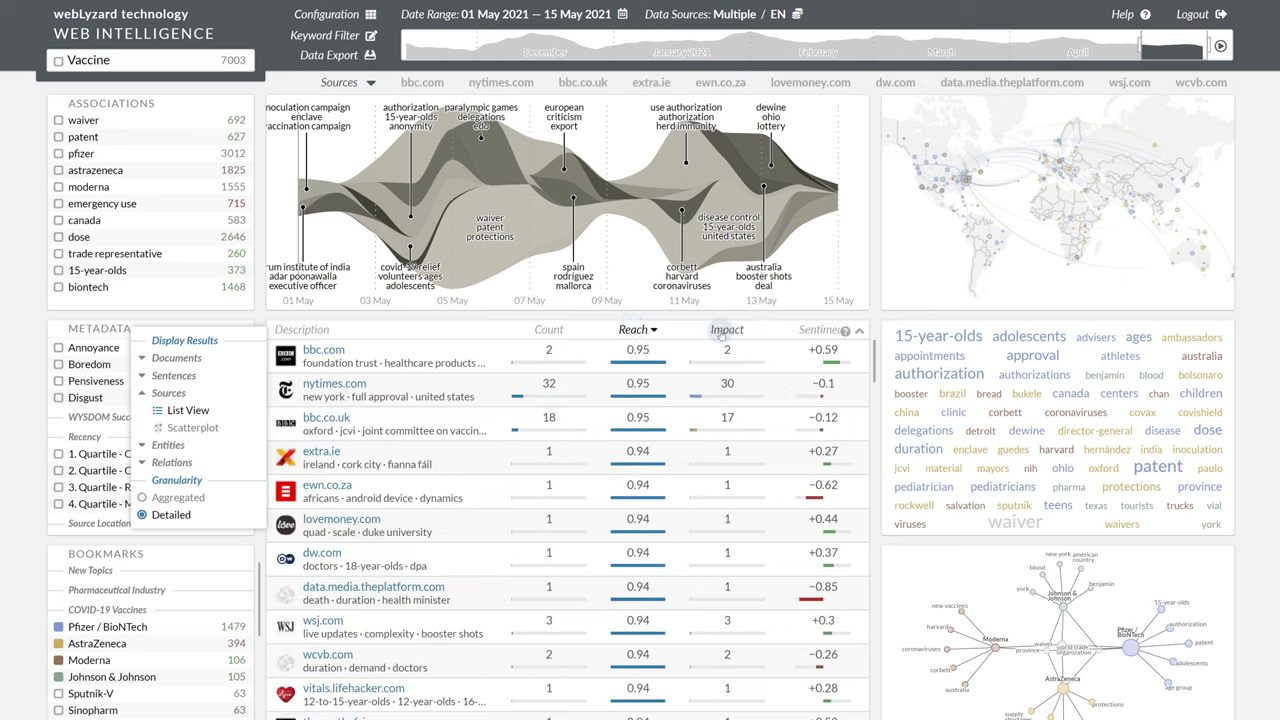
{"action": "left_click", "coordinate": [724, 330]}
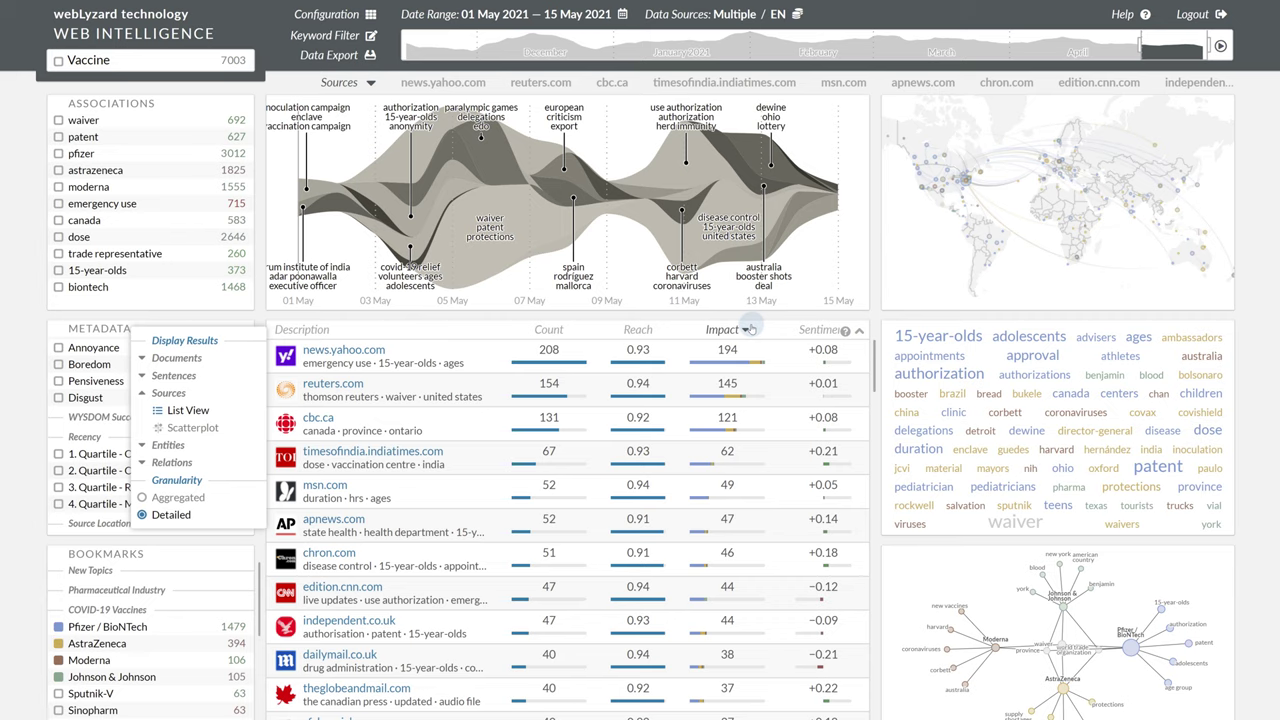
Plot sources on a sentiment-versus-frequency scatterplot and inspect theguardian.com's coverage
{"action": "left_click", "coordinate": [207, 428]}
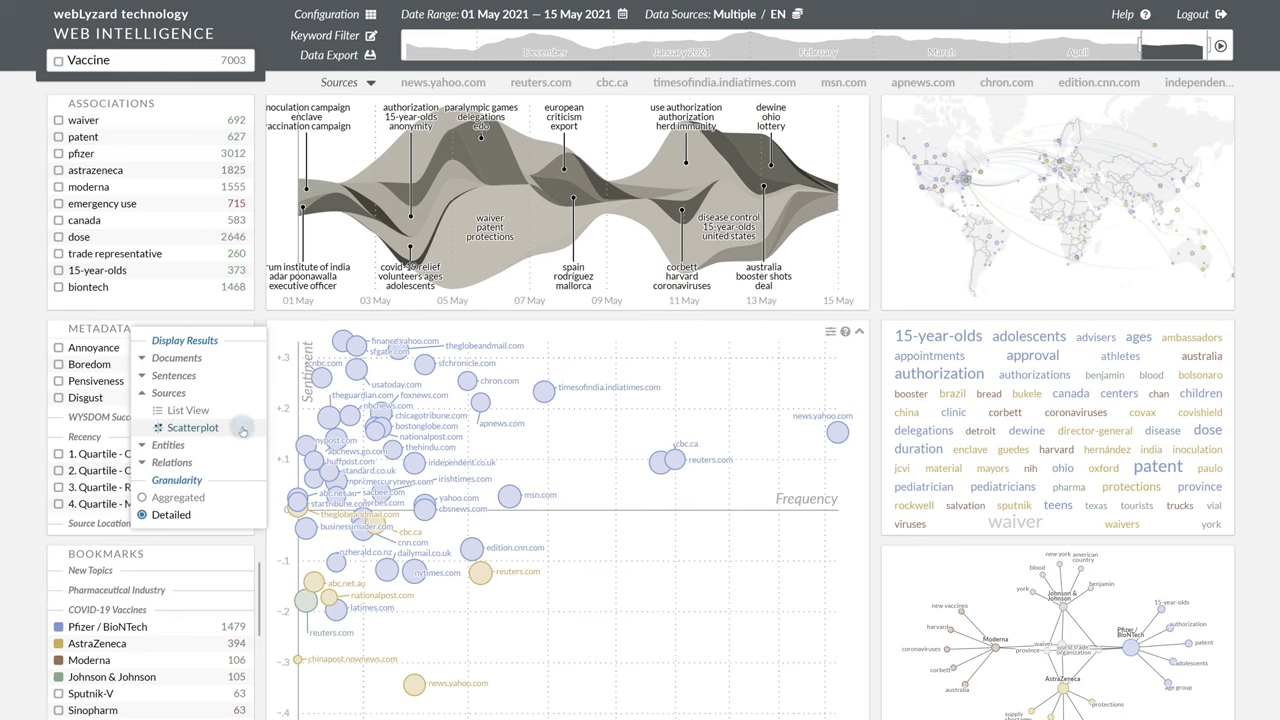
{"action": "left_click", "coordinate": [330, 417]}
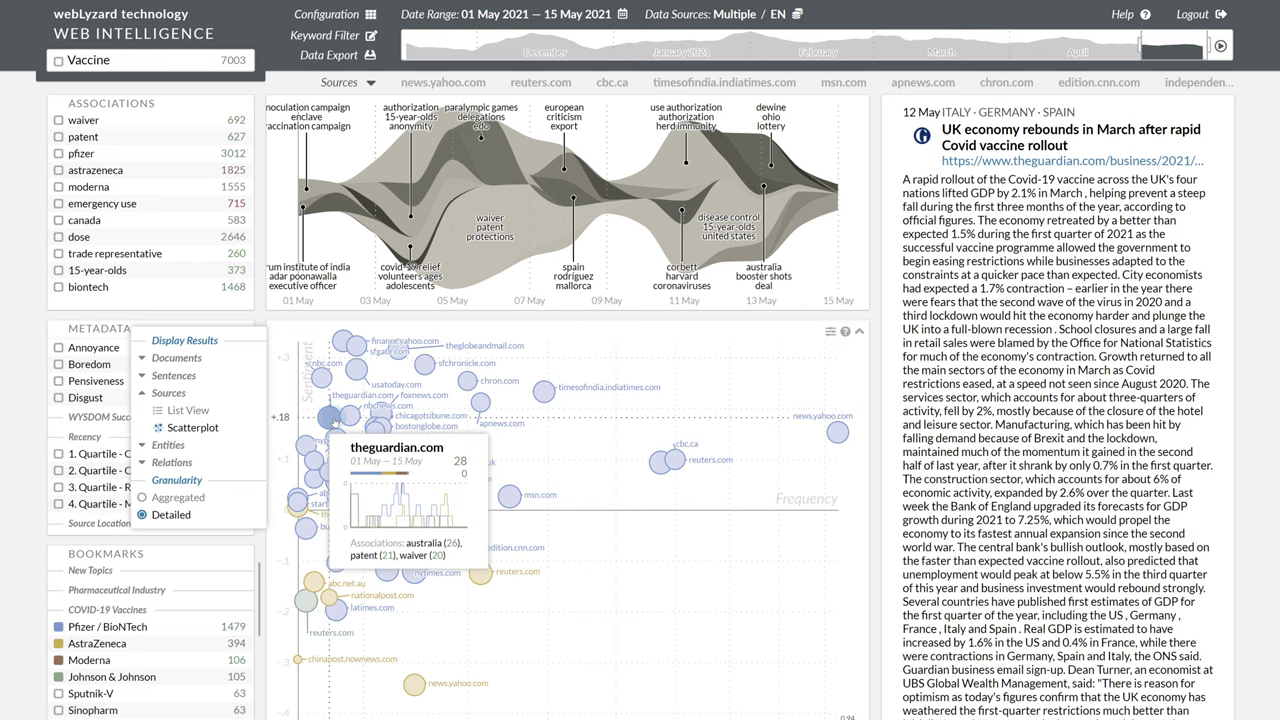
{"action": "left_click", "coordinate": [293, 443]}
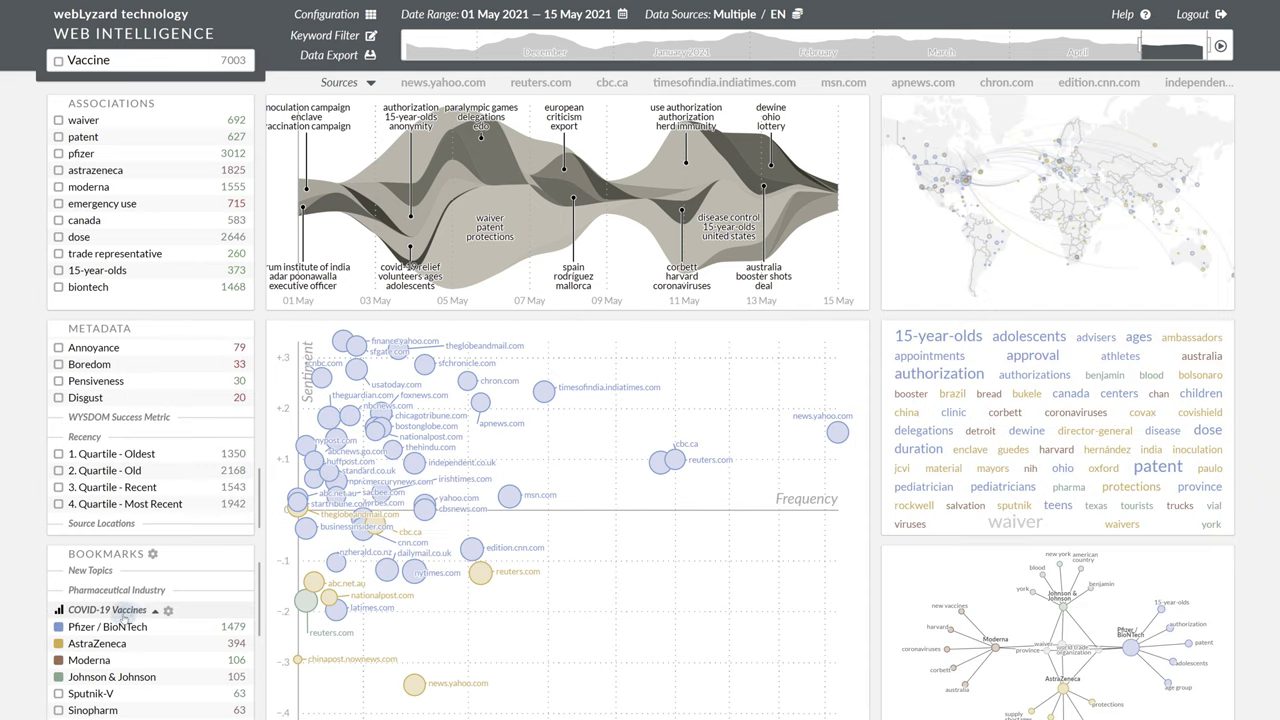
Toggle the Sputnik-V bookmark restriction on and off, leaving results unrestricted
{"action": "left_click", "coordinate": [58, 693]}
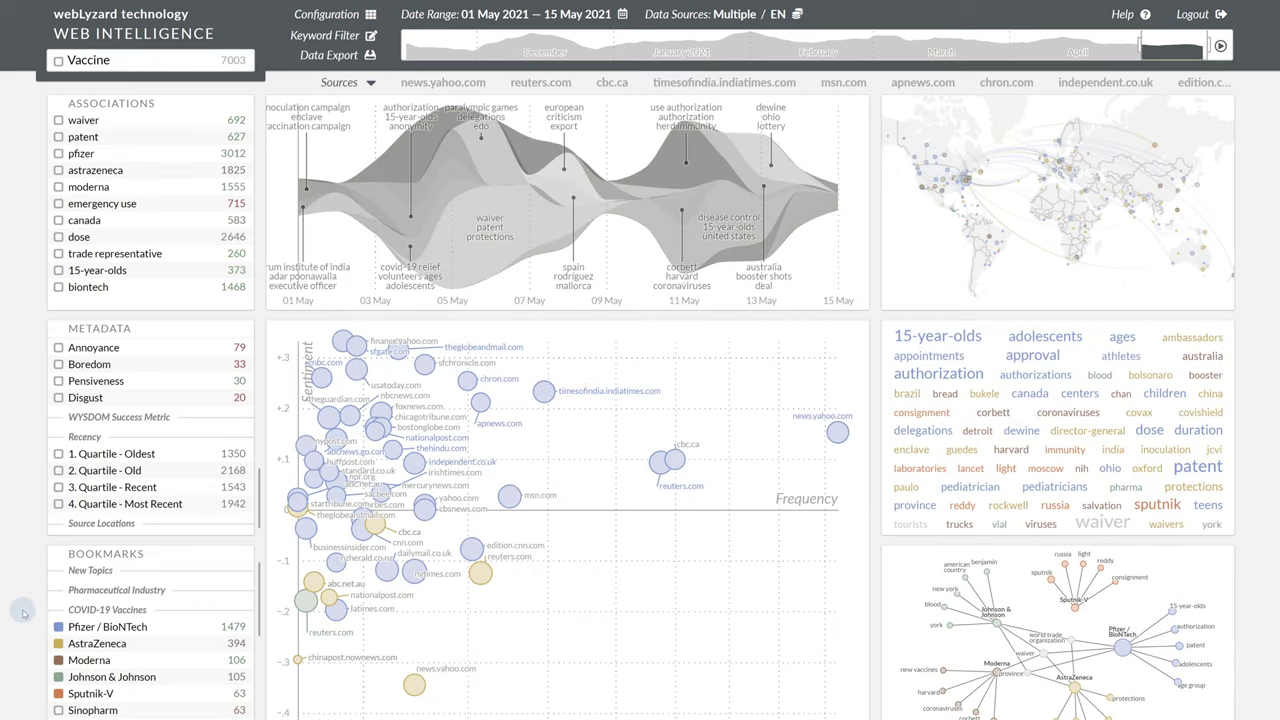
{"action": "left_click", "coordinate": [58, 693]}
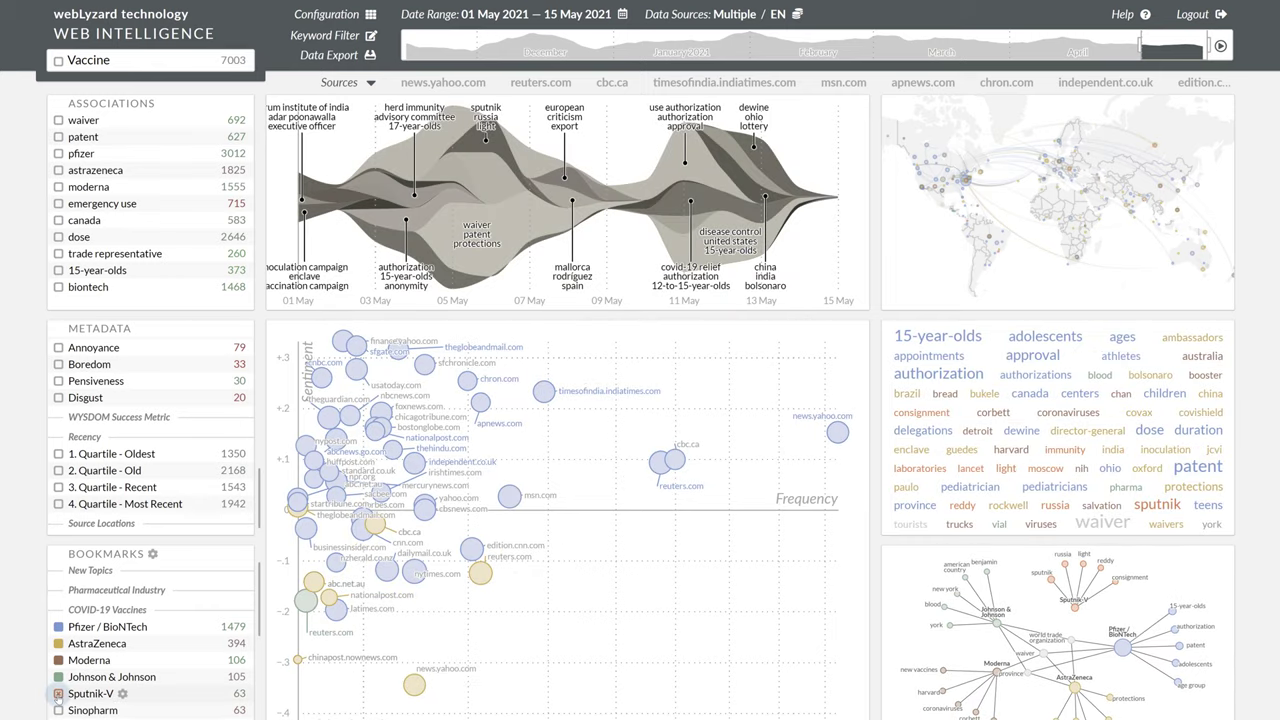
{"action": "left_click", "coordinate": [58, 693]}
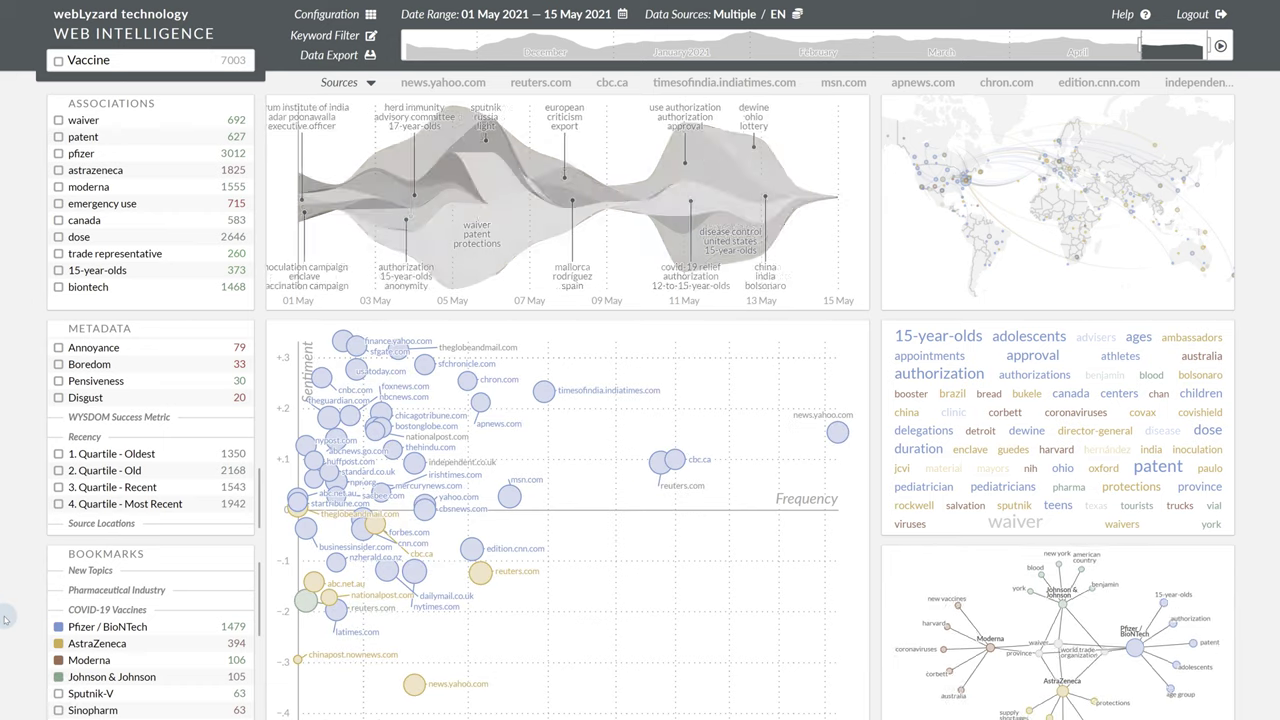
Switch results to the Entities List View of mentioned people with counts and sentiment
{"action": "left_click", "coordinate": [278, 510]}
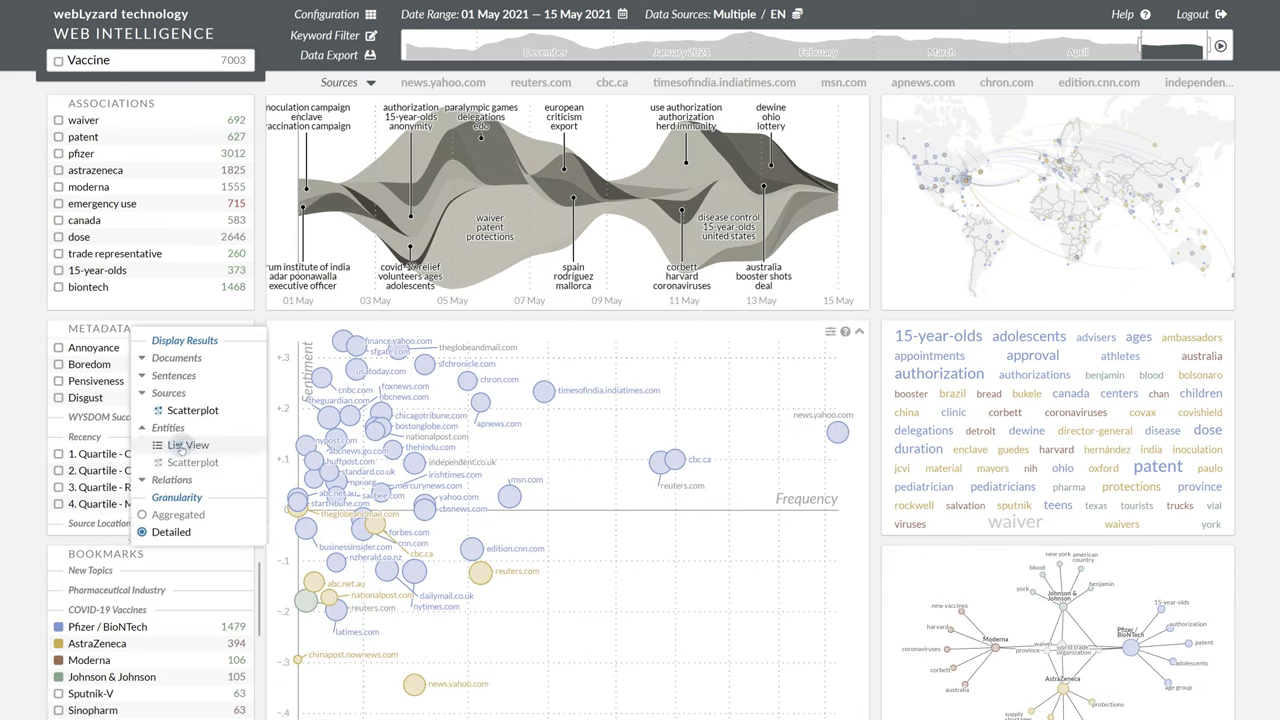
{"action": "left_click", "coordinate": [181, 446]}
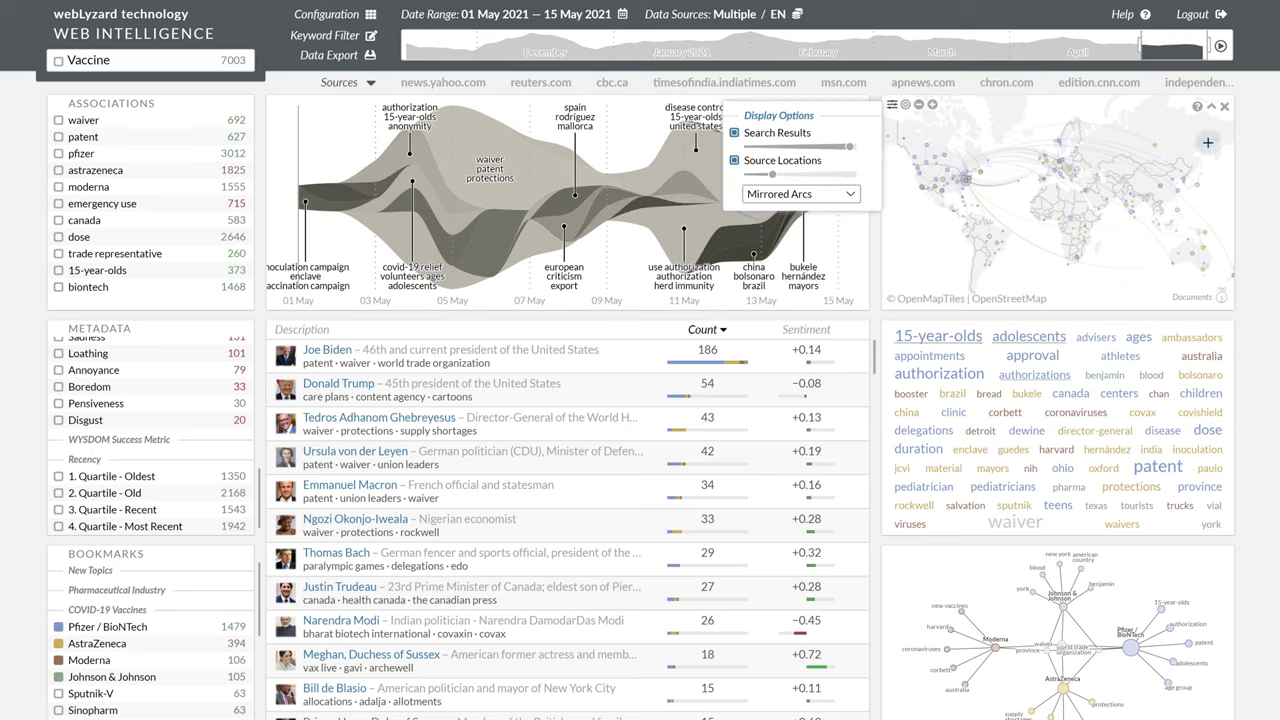
Enlarge the world map and draw its source locations as mirrored arcs
{"action": "left_click", "coordinate": [1211, 106]}
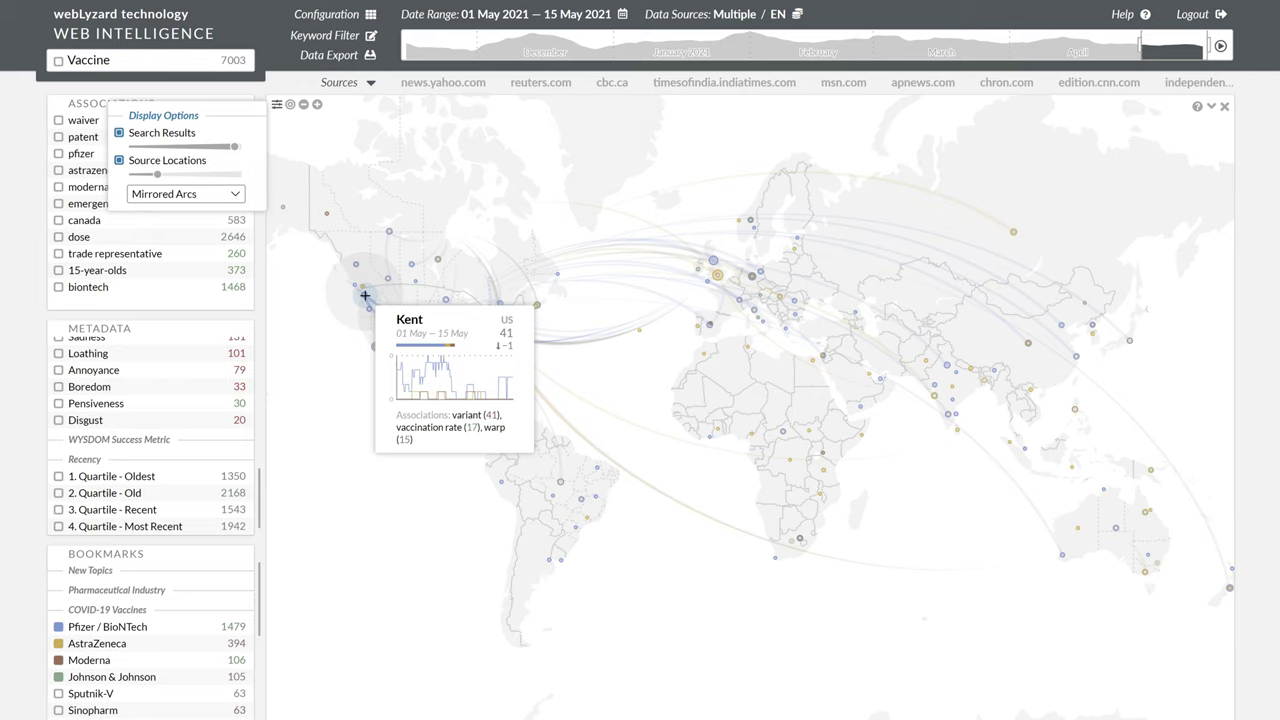
{"action": "left_click", "coordinate": [234, 147]}
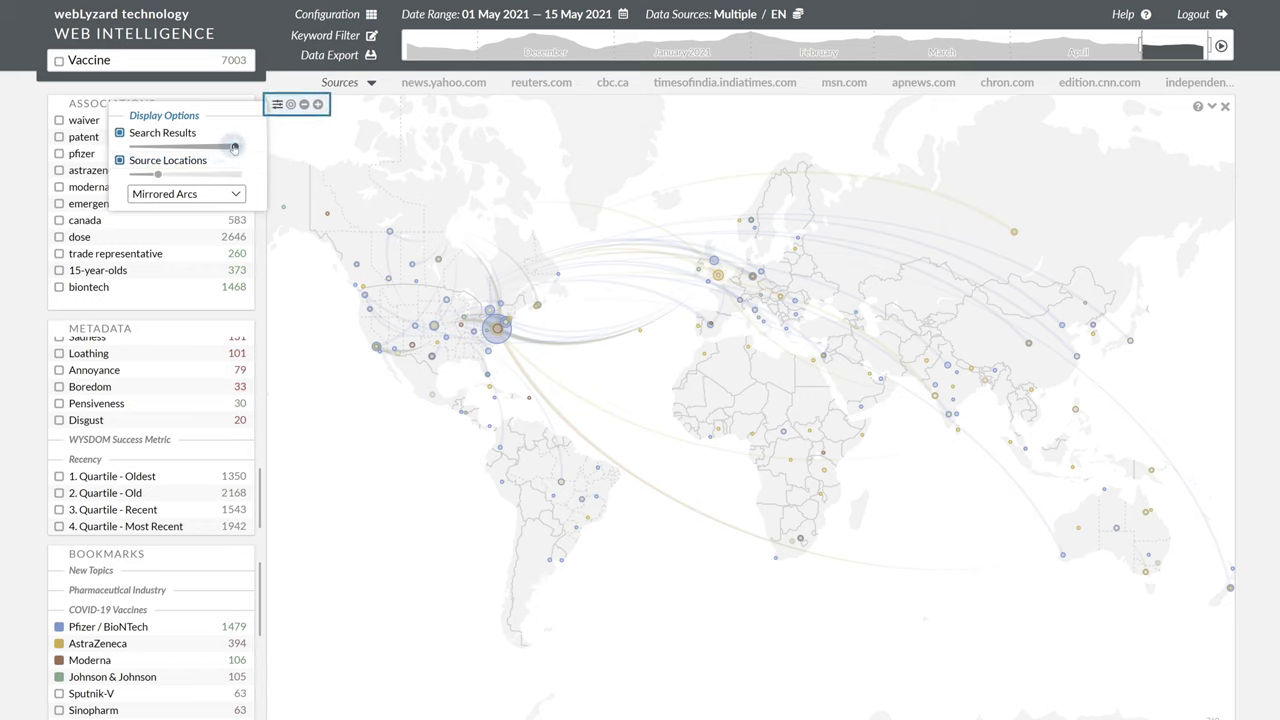
{"action": "mouse_move", "coordinate": [234, 147]}
{"action": "left_mouse_down"}
{"action": "mouse_move", "coordinate": [194, 147]}
{"action": "mouse_move", "coordinate": [187, 175]}
{"action": "left_mouse_up"}
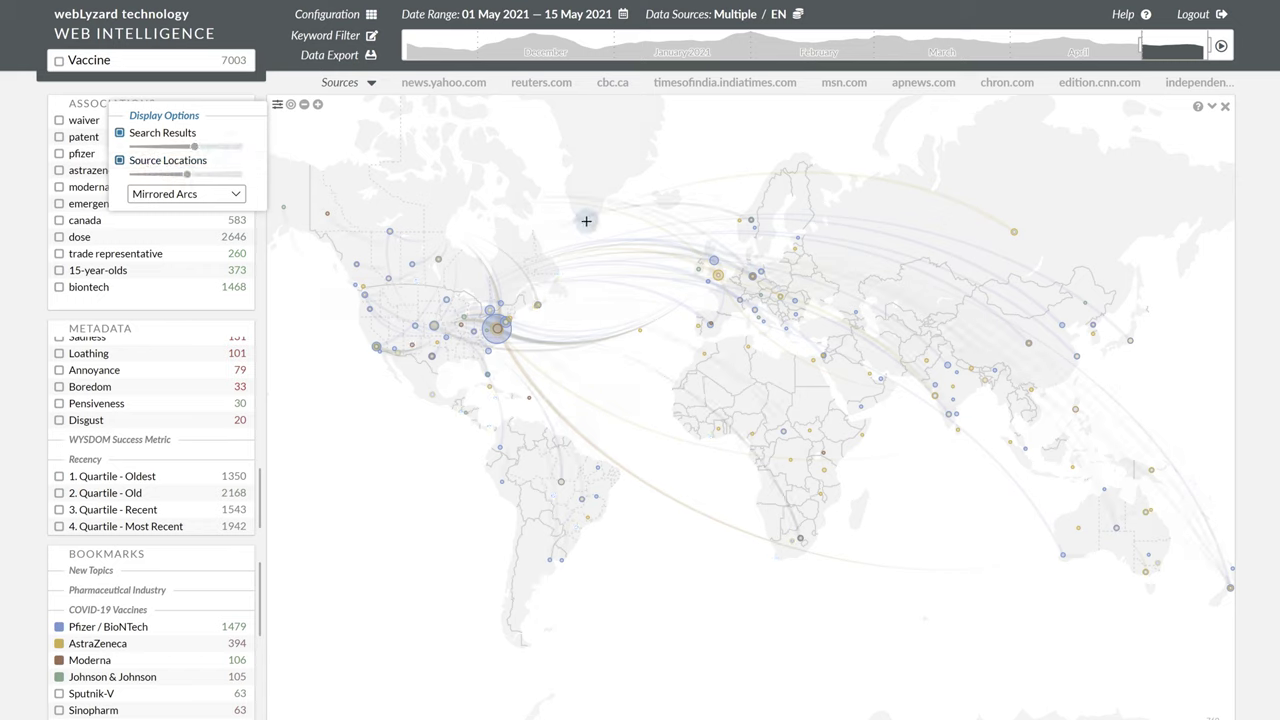
Exclude the keyword 'authorization' from the Vaccine query using the enlarged tag cloud
{"action": "left_click", "coordinate": [1211, 106]}
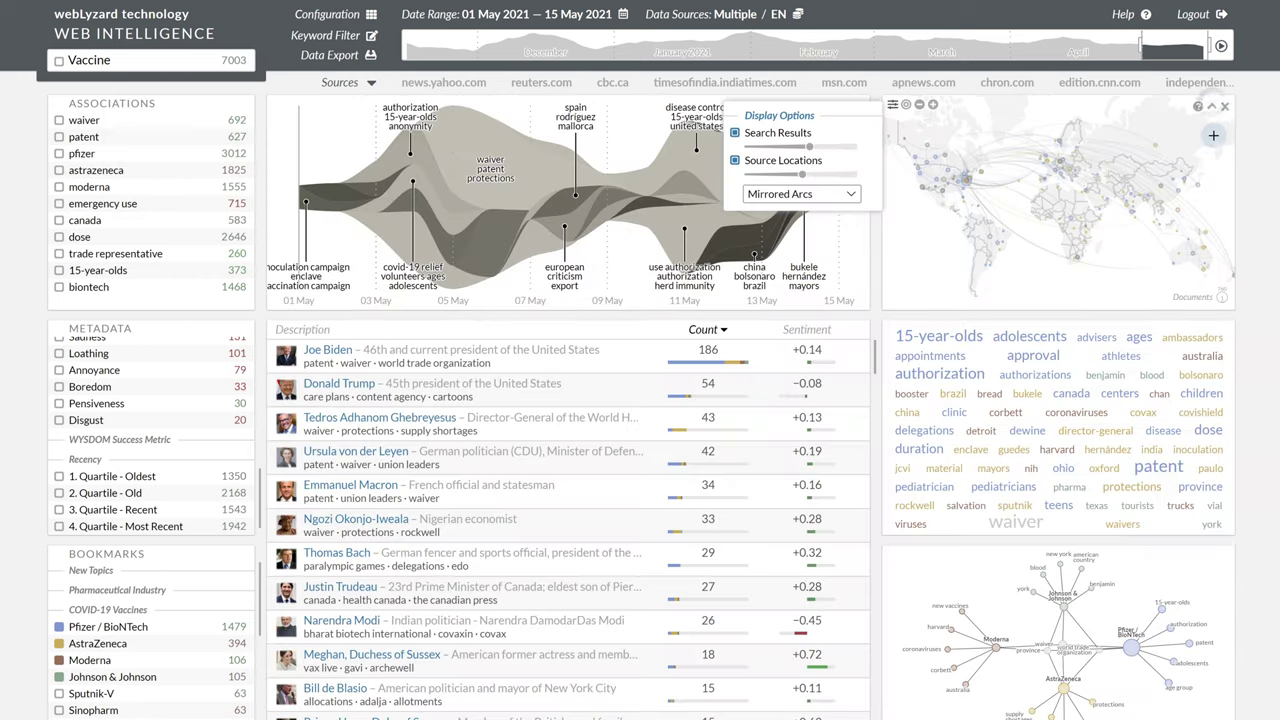
{"action": "left_click", "coordinate": [1212, 332]}
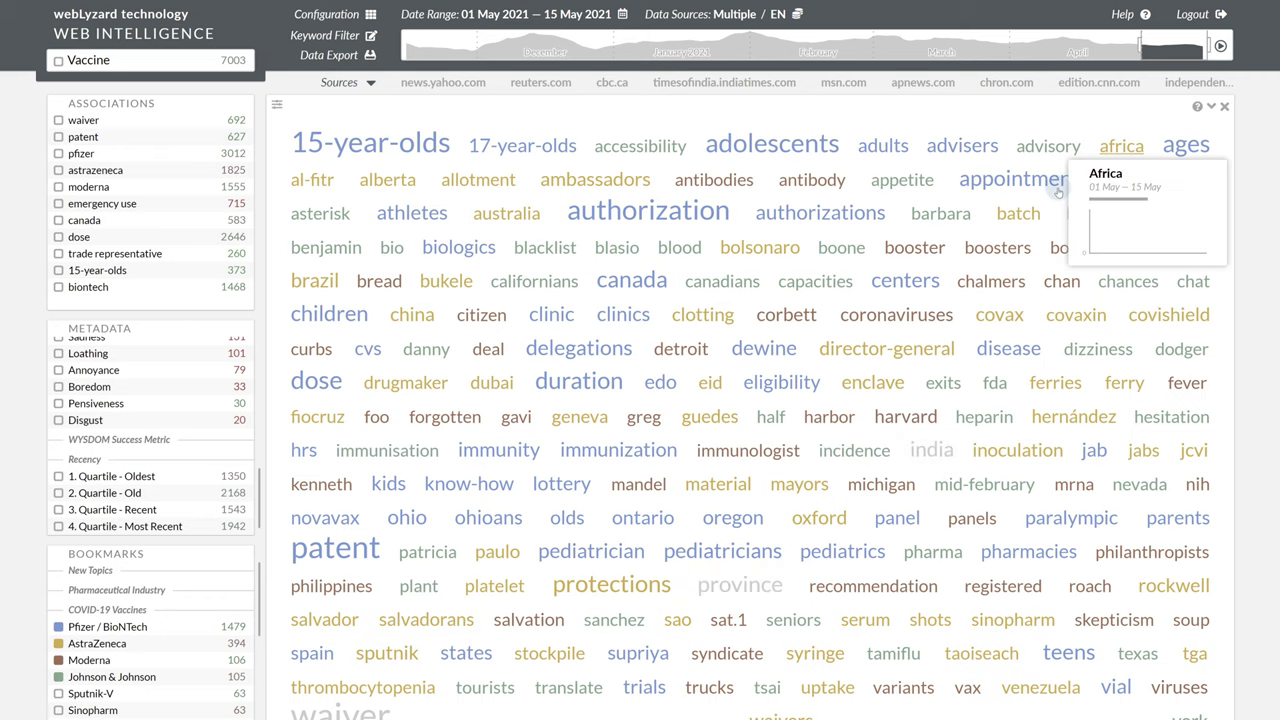
{"action": "mouse_move", "coordinate": [997, 248]}
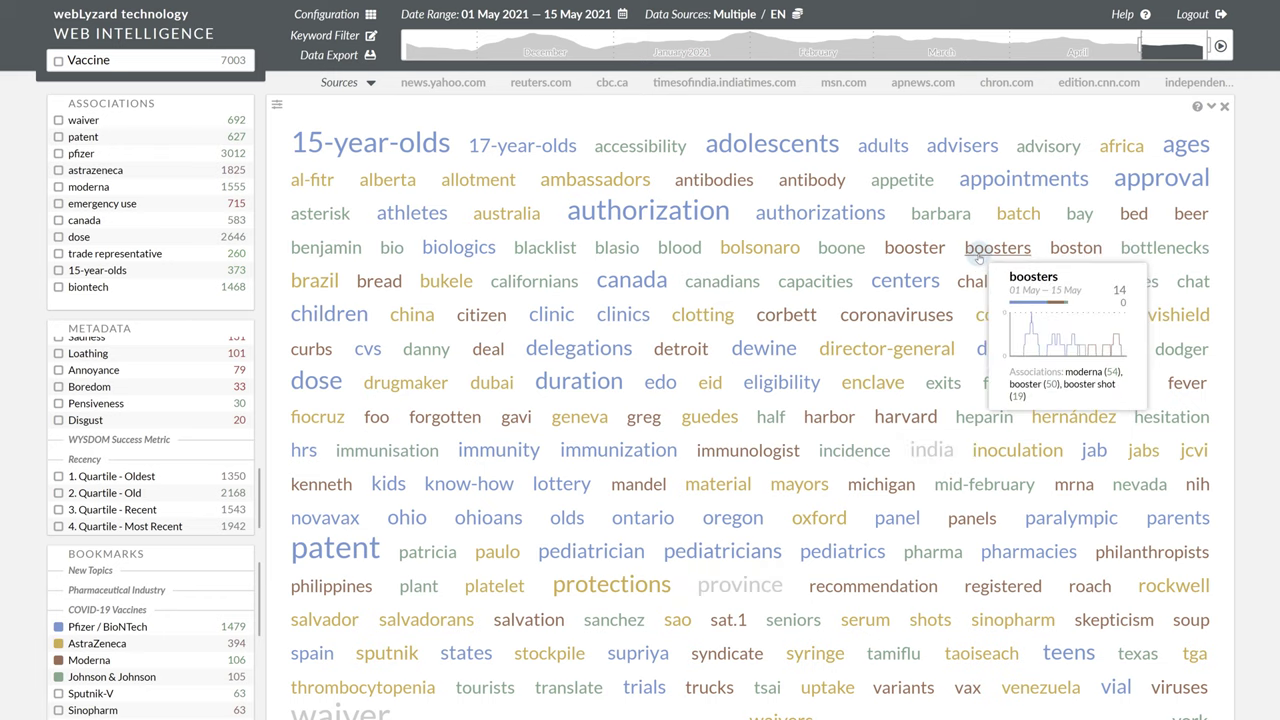
{"action": "mouse_move", "coordinate": [648, 211]}
{"action": "left_click", "coordinate": [632, 218]}
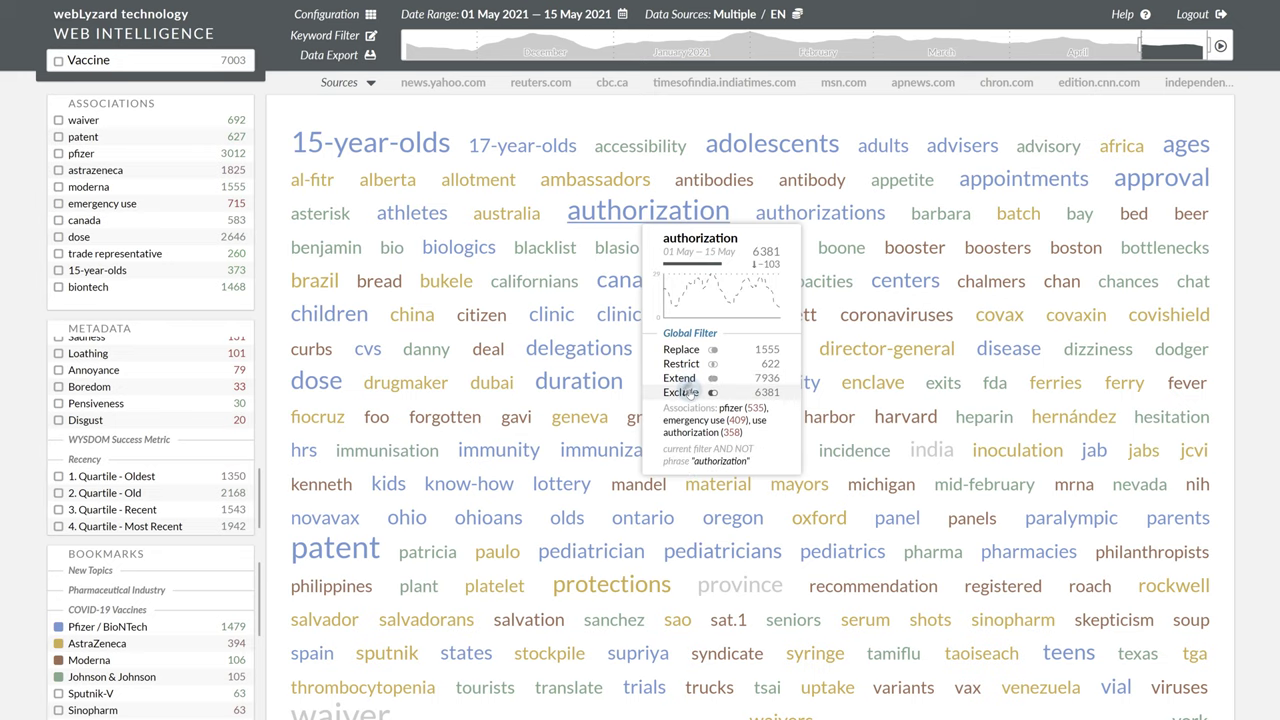
{"action": "left_click", "coordinate": [688, 392]}
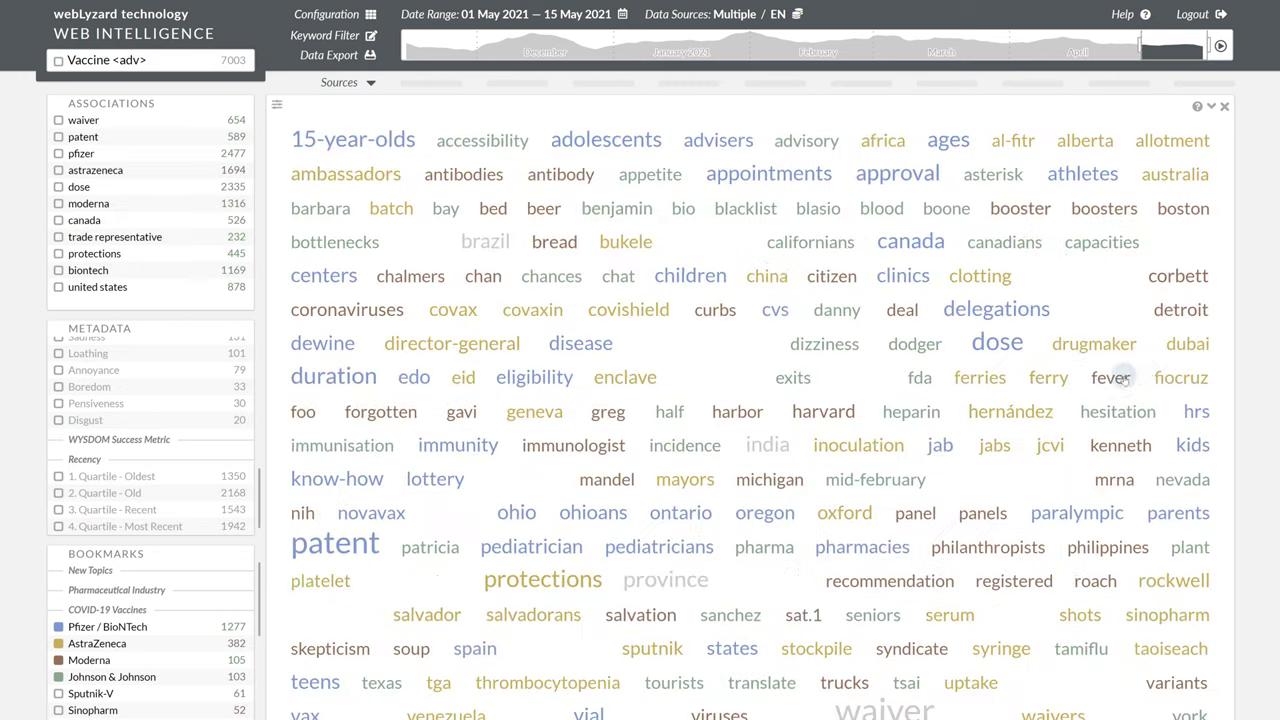
Enlarge the keyword graph, inspect 'patent', and expand the graph with more associated terms
{"action": "left_click", "coordinate": [1211, 106]}
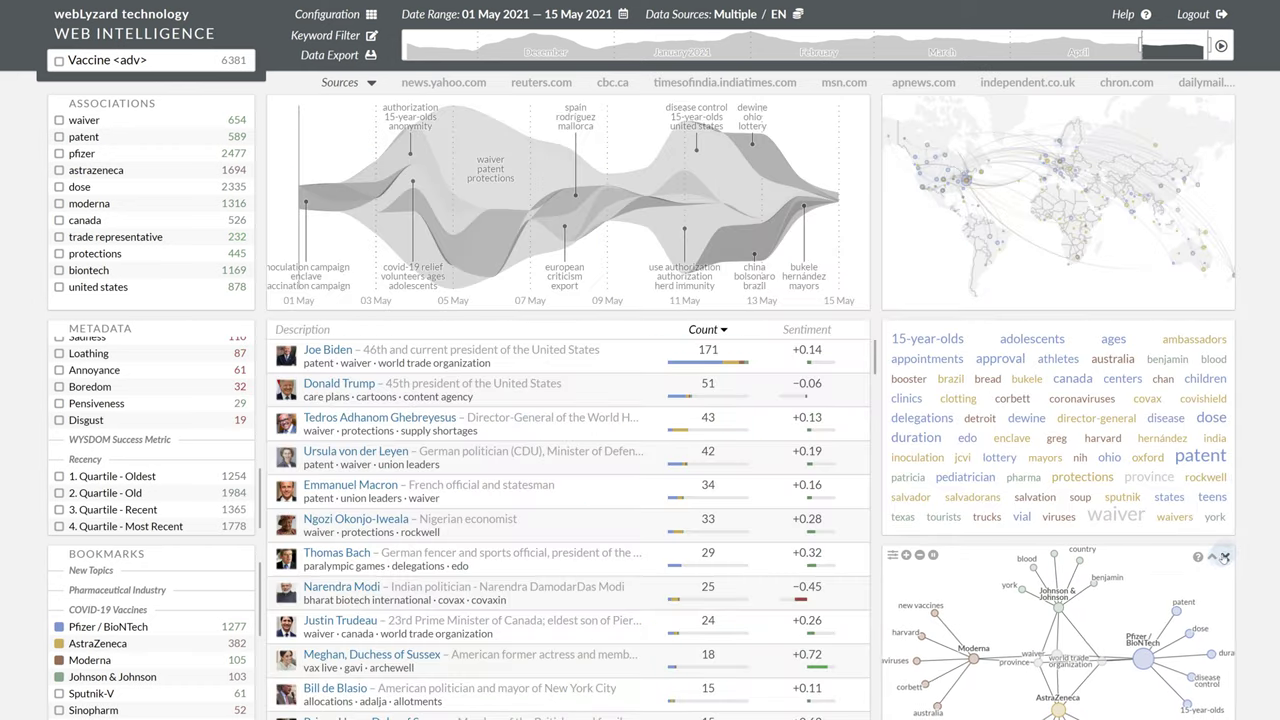
{"action": "left_click", "coordinate": [1212, 557]}
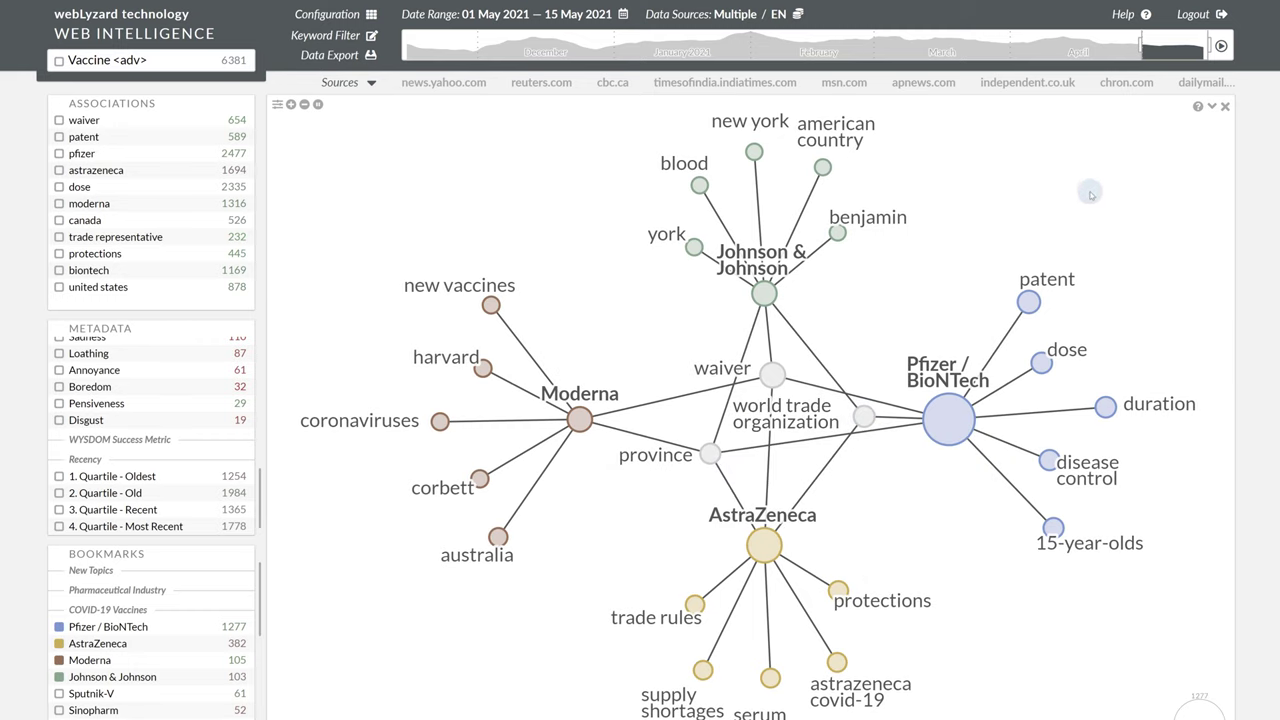
{"action": "left_click", "coordinate": [1027, 303]}
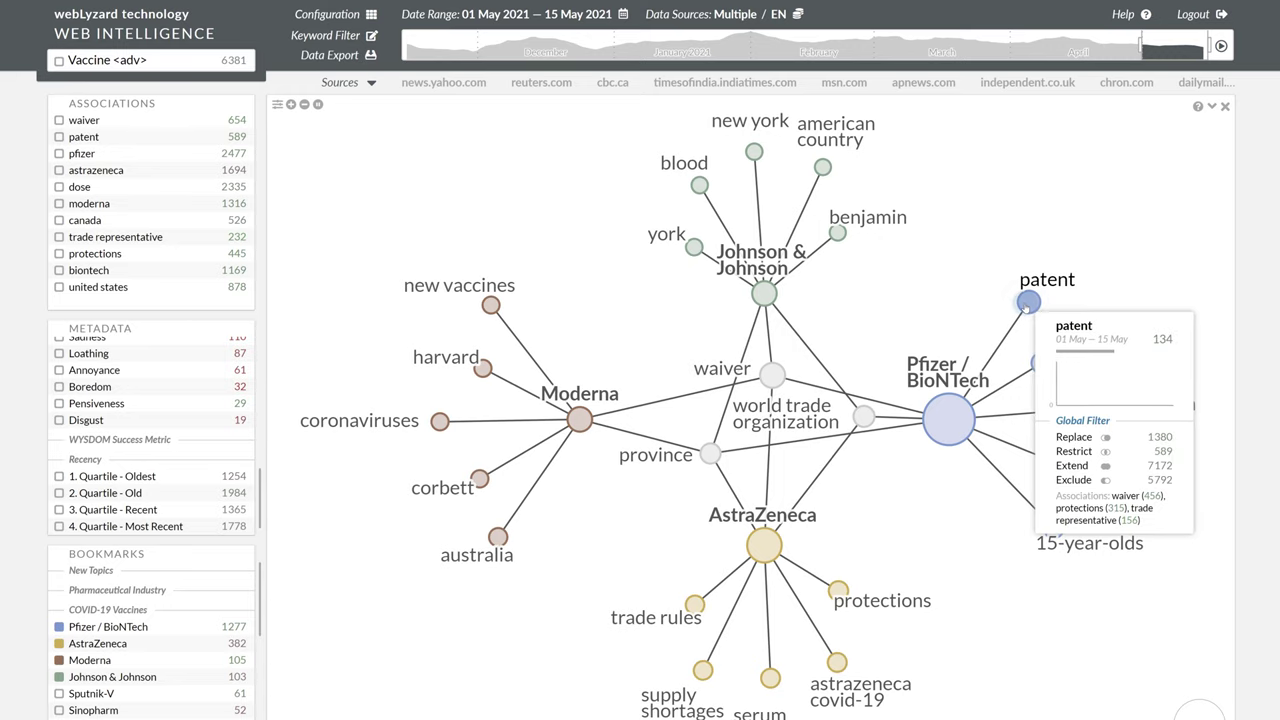
{"action": "left_click", "coordinate": [291, 105]}
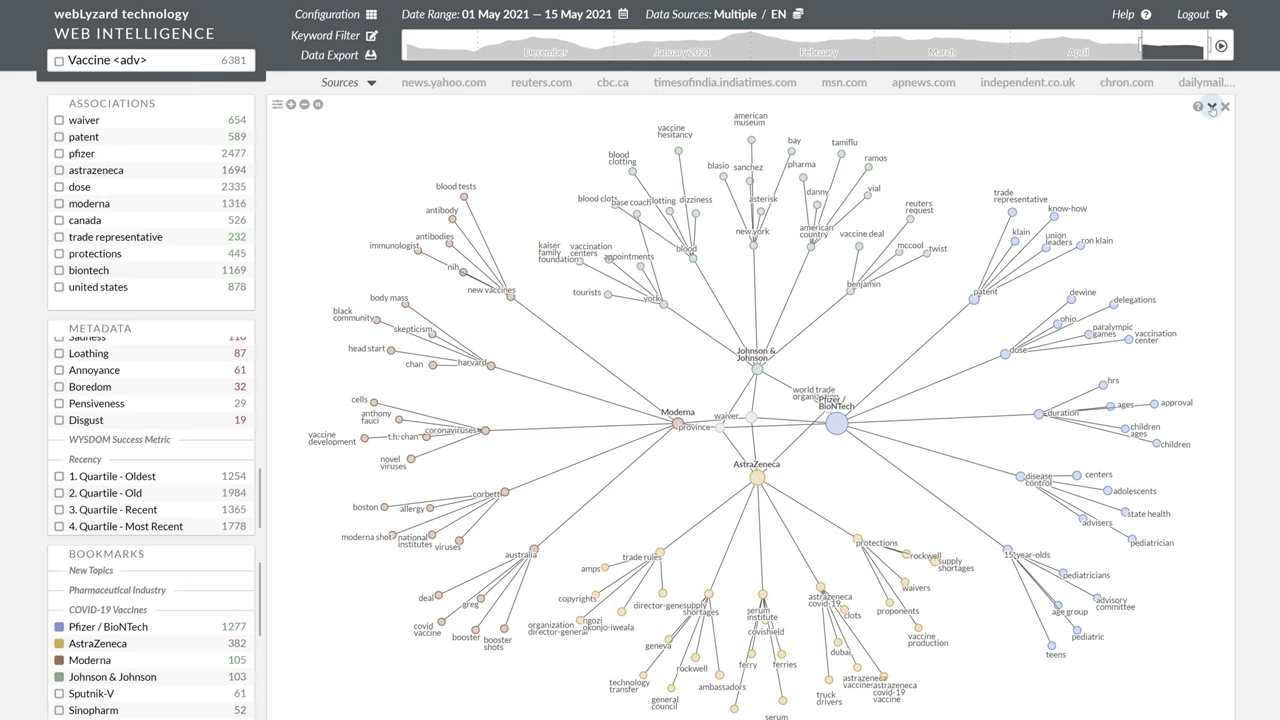
Enable Cluster Map for the right sidebar in the dashboard Configuration and apply it
{"action": "left_click", "coordinate": [1212, 108]}
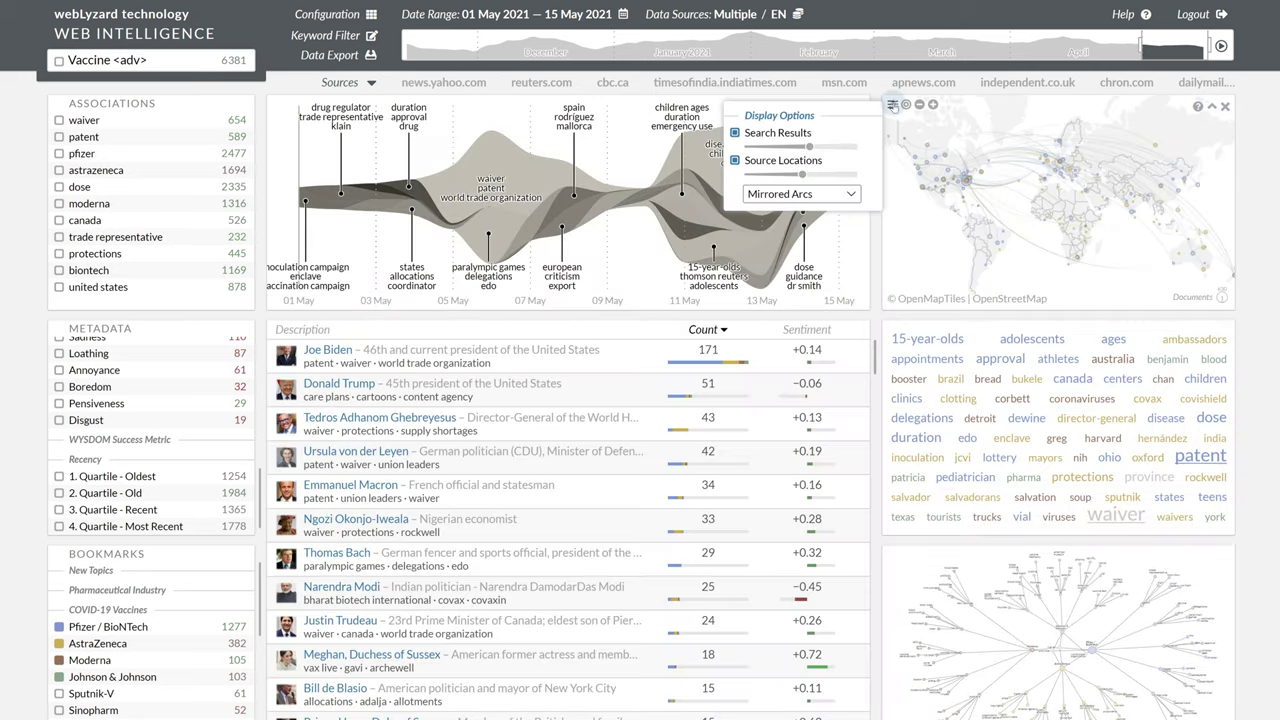
{"action": "left_click", "coordinate": [341, 16]}
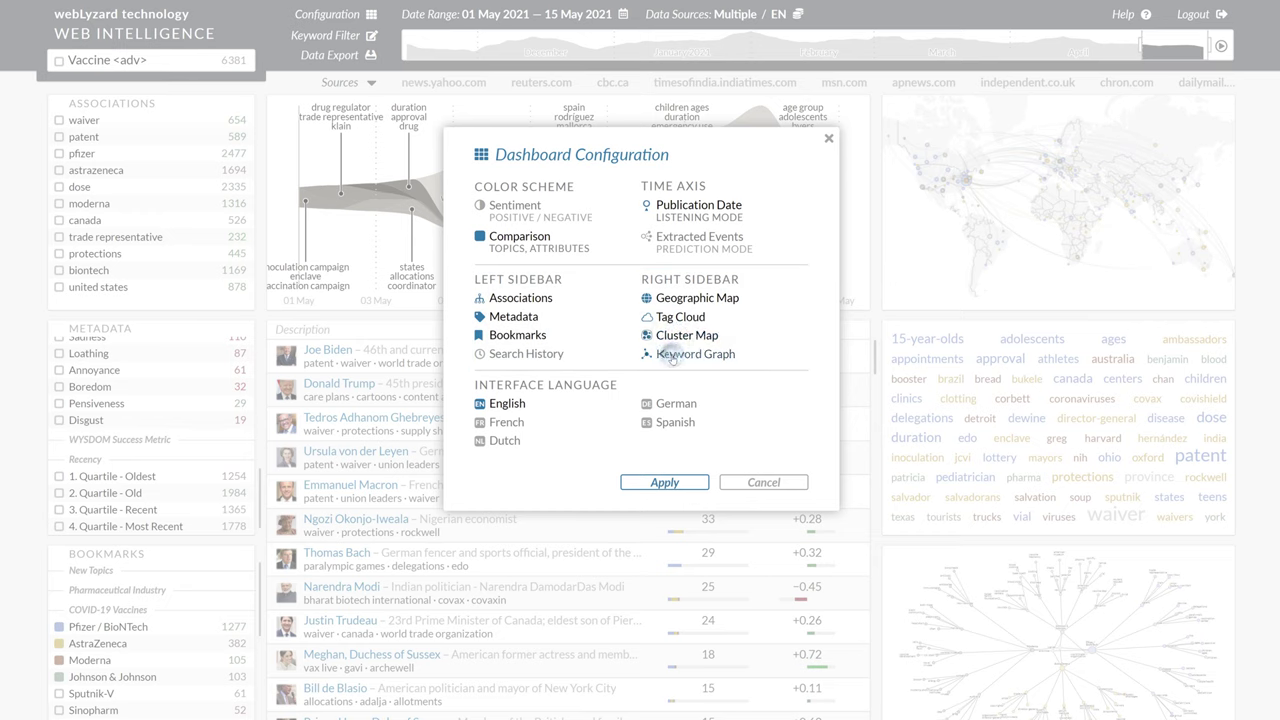
{"action": "left_click", "coordinate": [666, 482]}
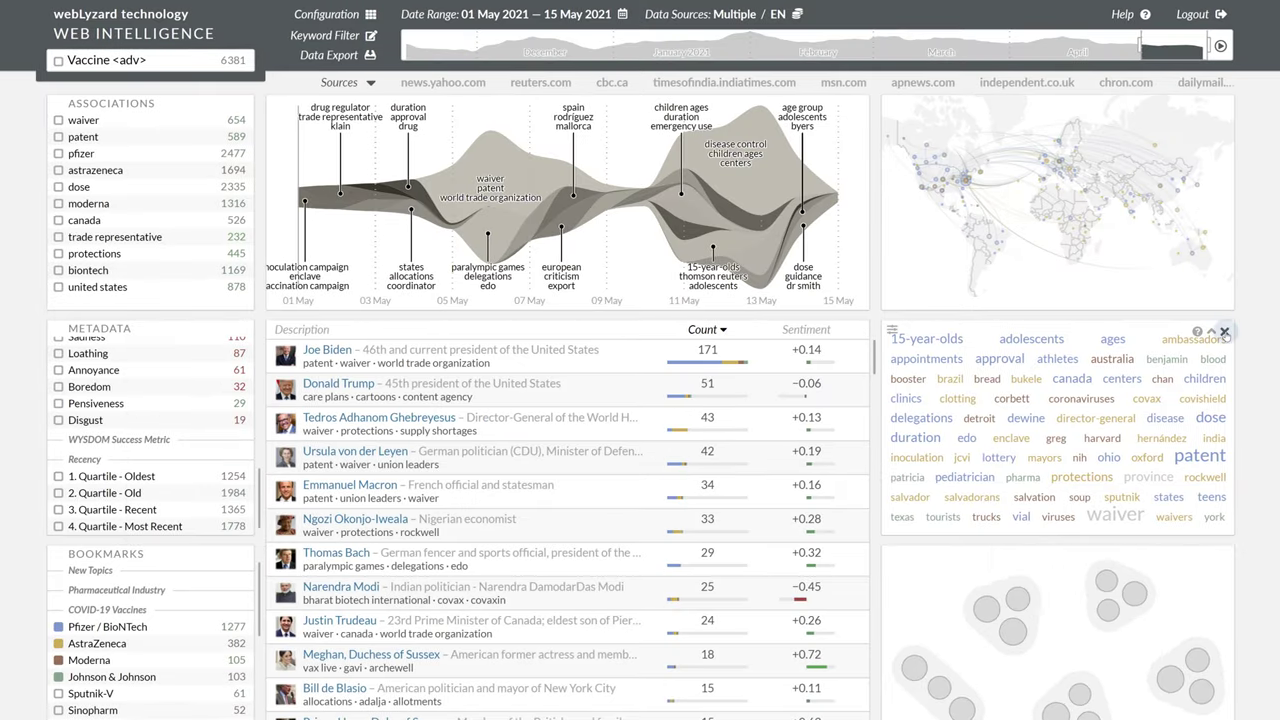
Remove the tag cloud from the right sidebar and browse the cluster map enlarged
{"action": "left_click", "coordinate": [1224, 331]}
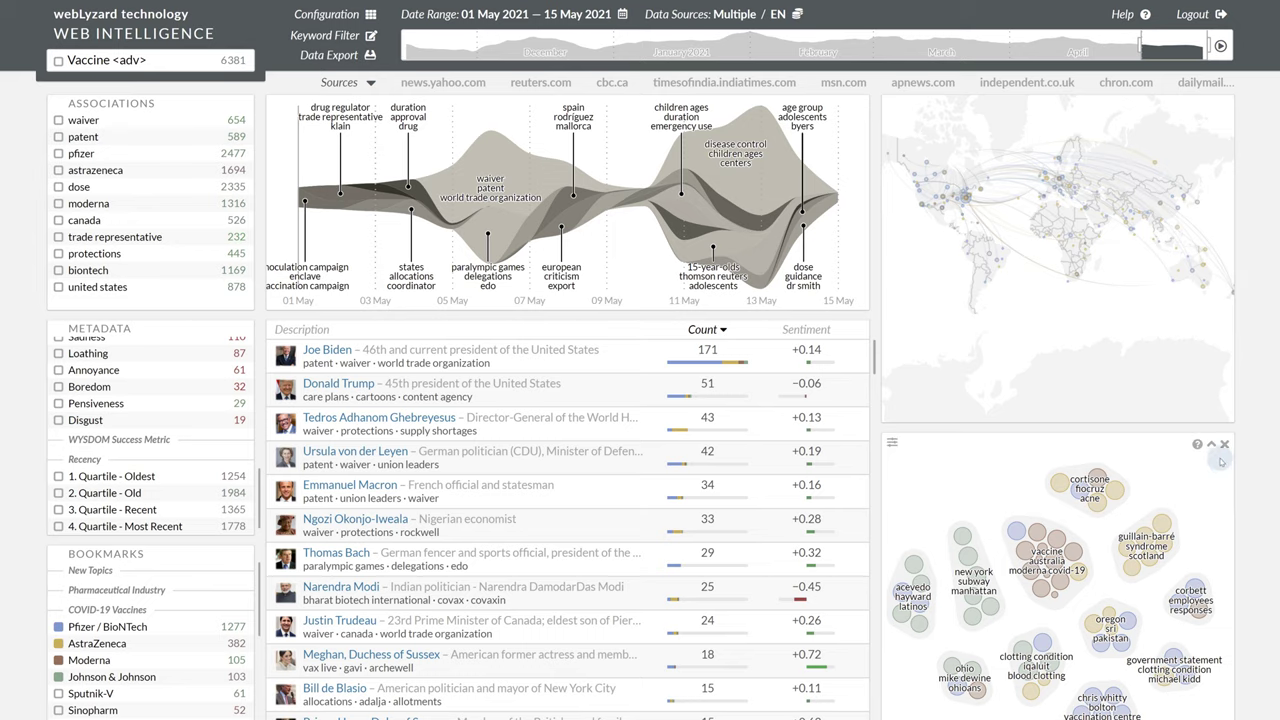
{"action": "left_click", "coordinate": [1212, 444]}
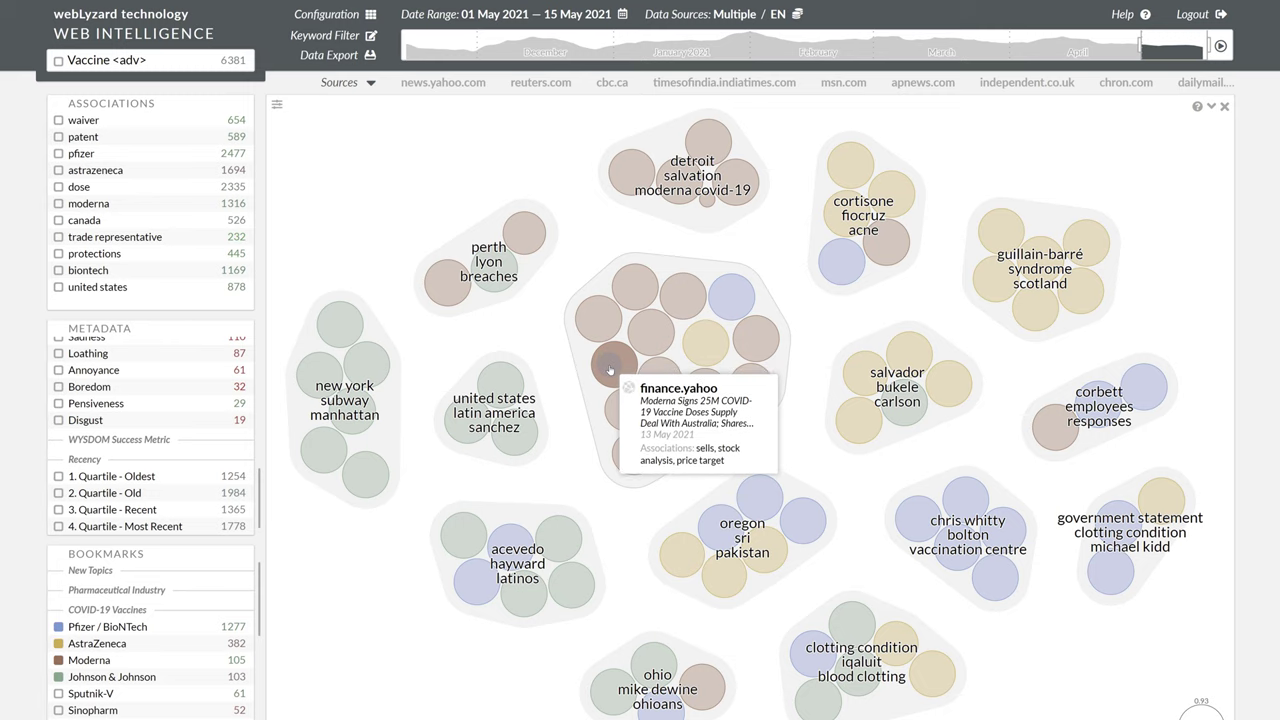
{"action": "left_click", "coordinate": [1212, 108]}
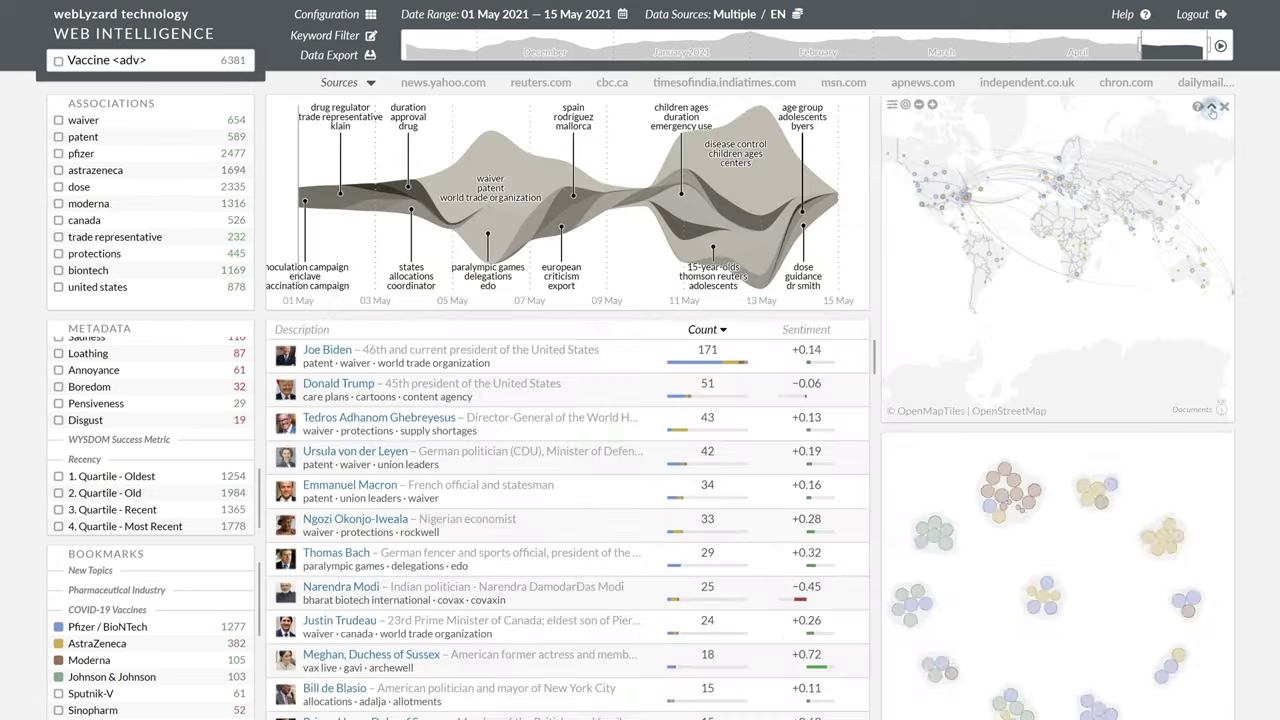
{"action": "left_click", "coordinate": [325, 35]}
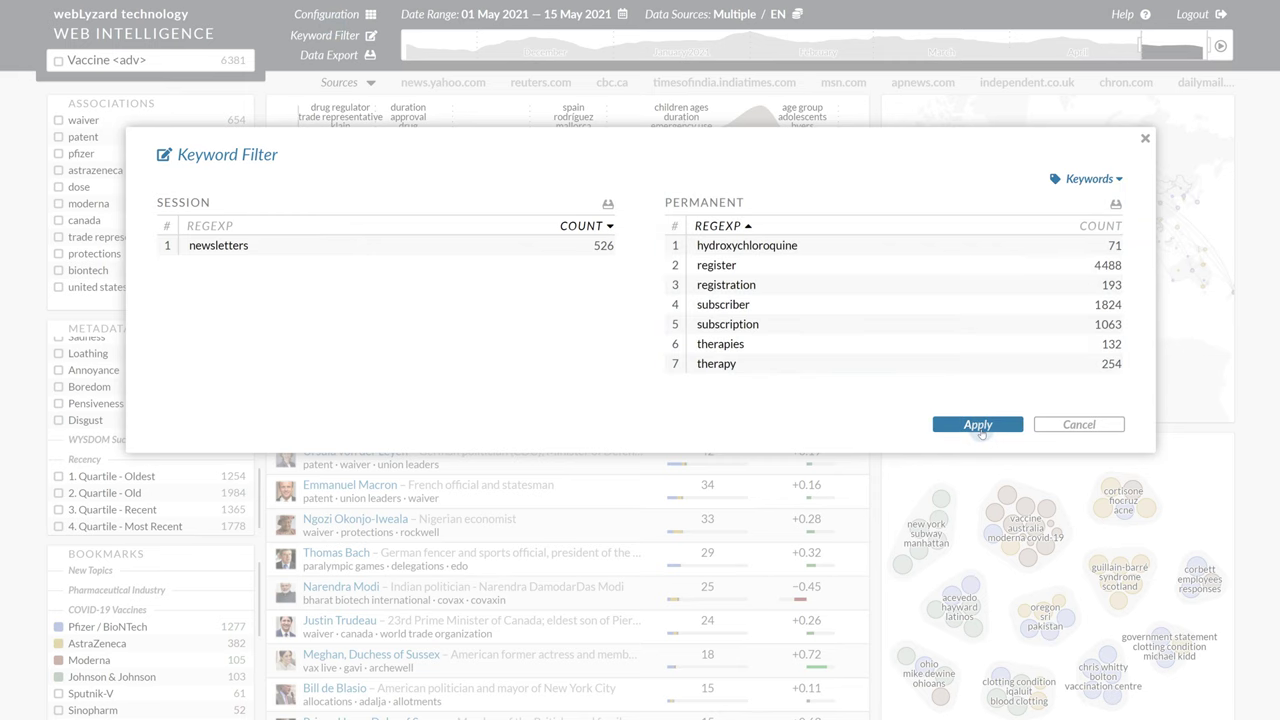
{"action": "left_click", "coordinate": [978, 424]}
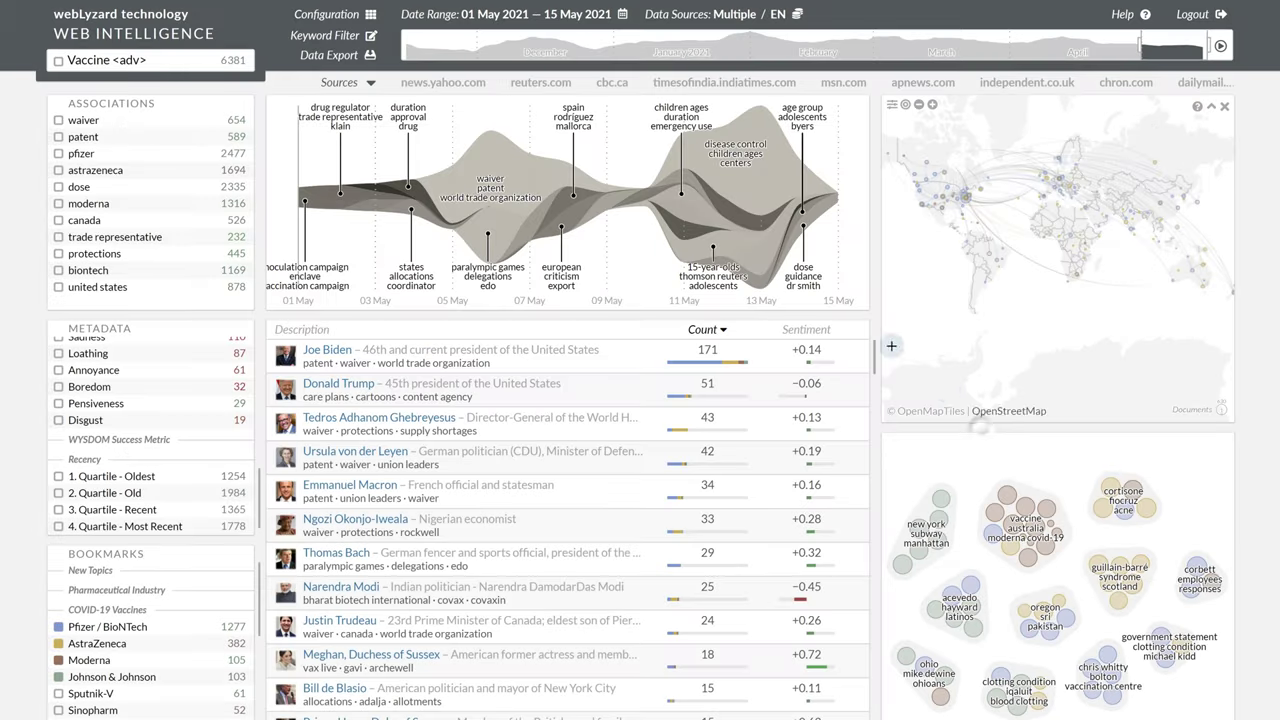
Set the data export to Chart Data, Content Sources and Entities only
{"action": "left_click", "coordinate": [321, 55]}
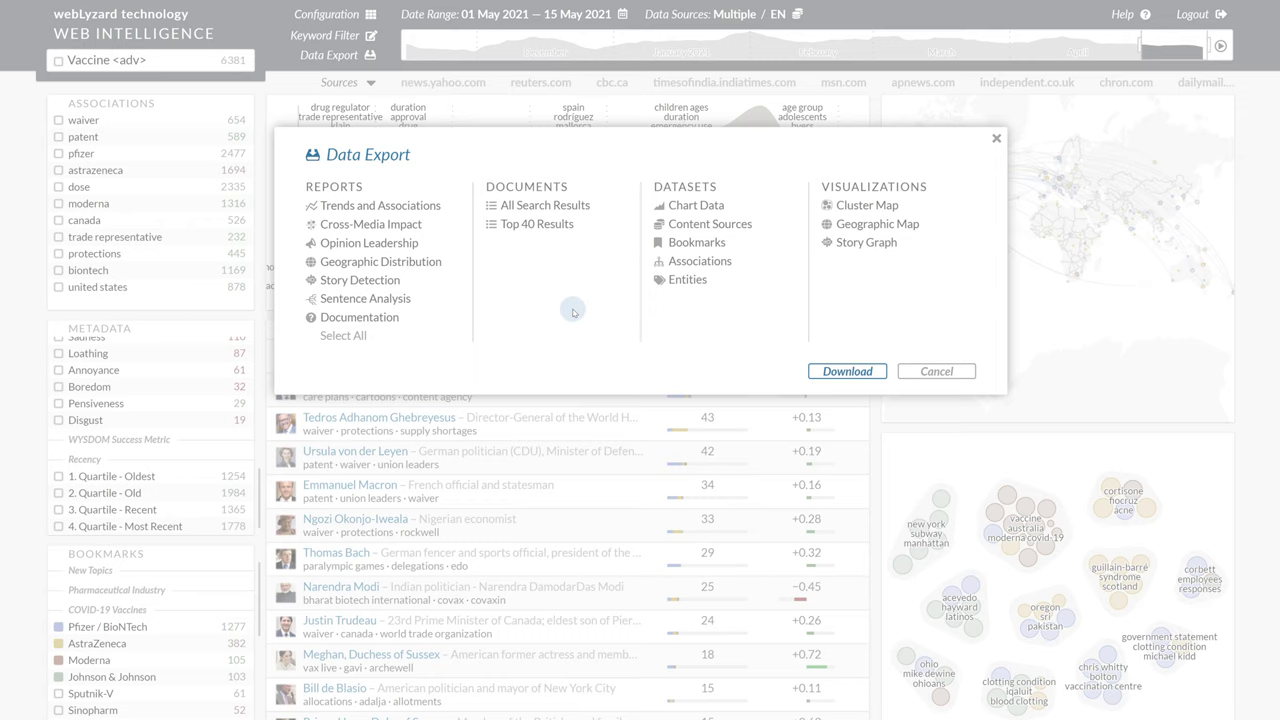
{"action": "left_click", "coordinate": [352, 336]}
{"action": "left_click", "coordinate": [755, 371]}
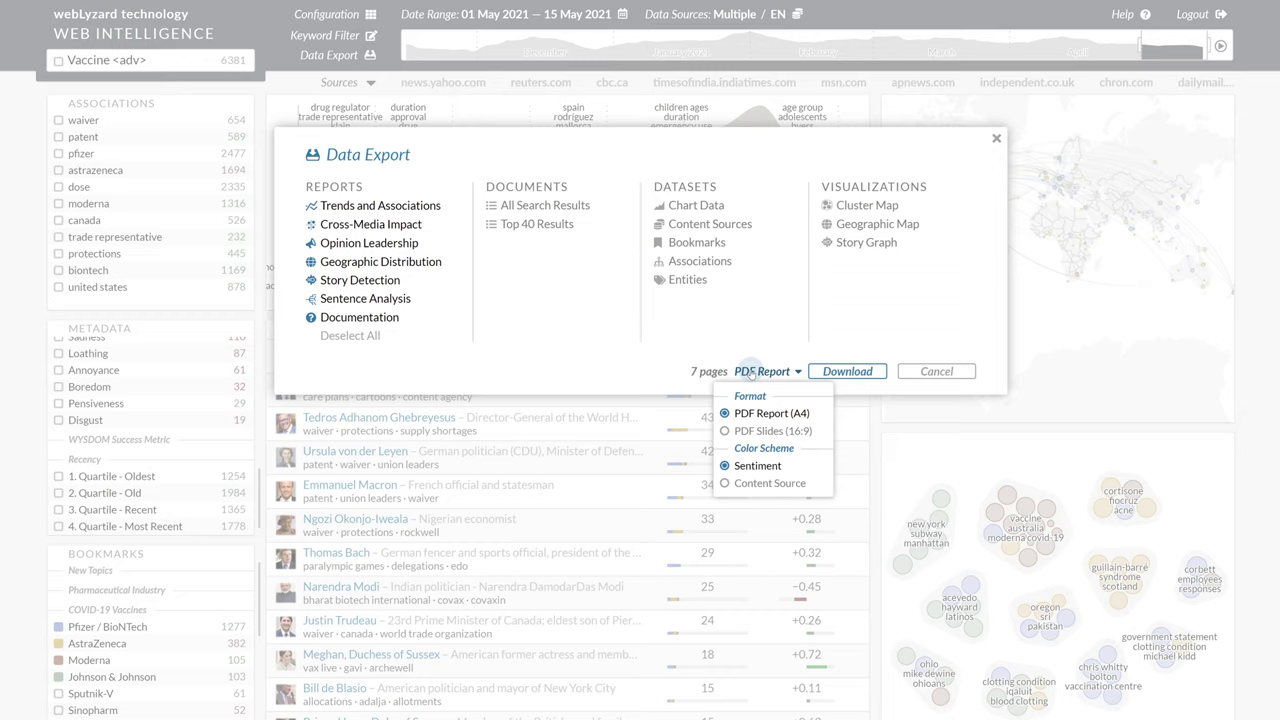
{"action": "left_click", "coordinate": [738, 335]}
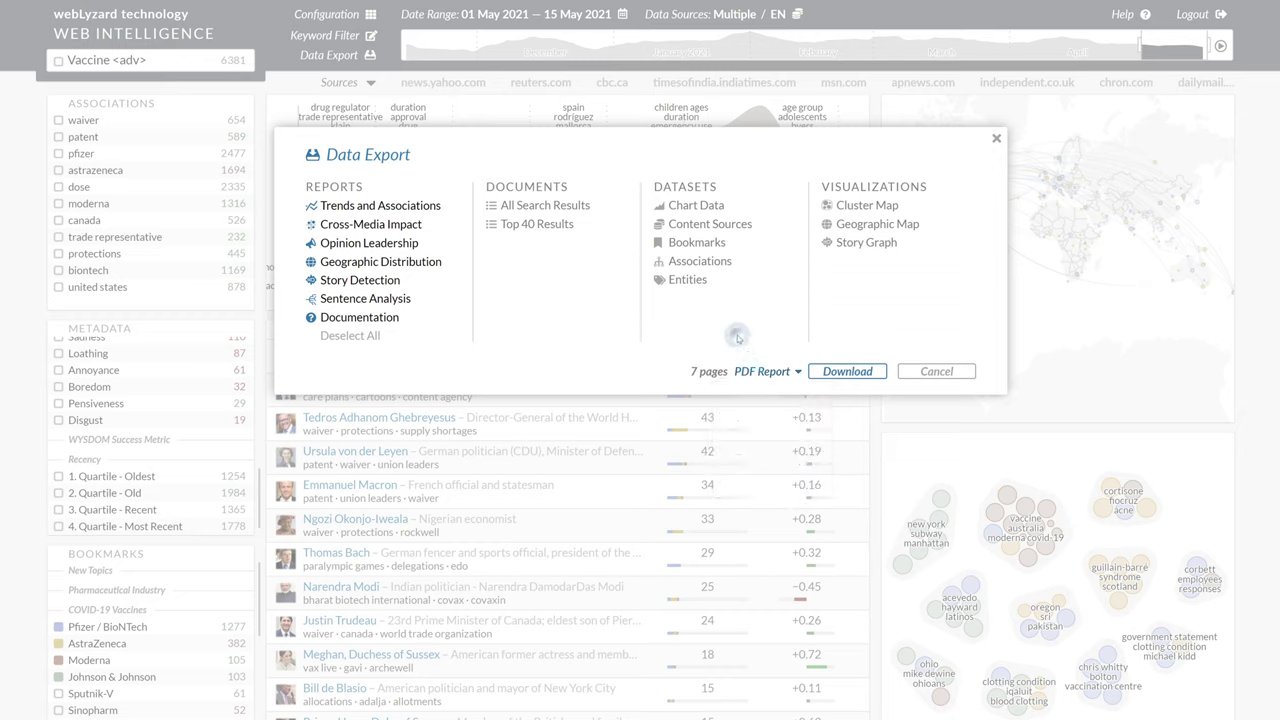
{"action": "left_click", "coordinate": [367, 336]}
{"action": "left_click", "coordinate": [680, 206]}
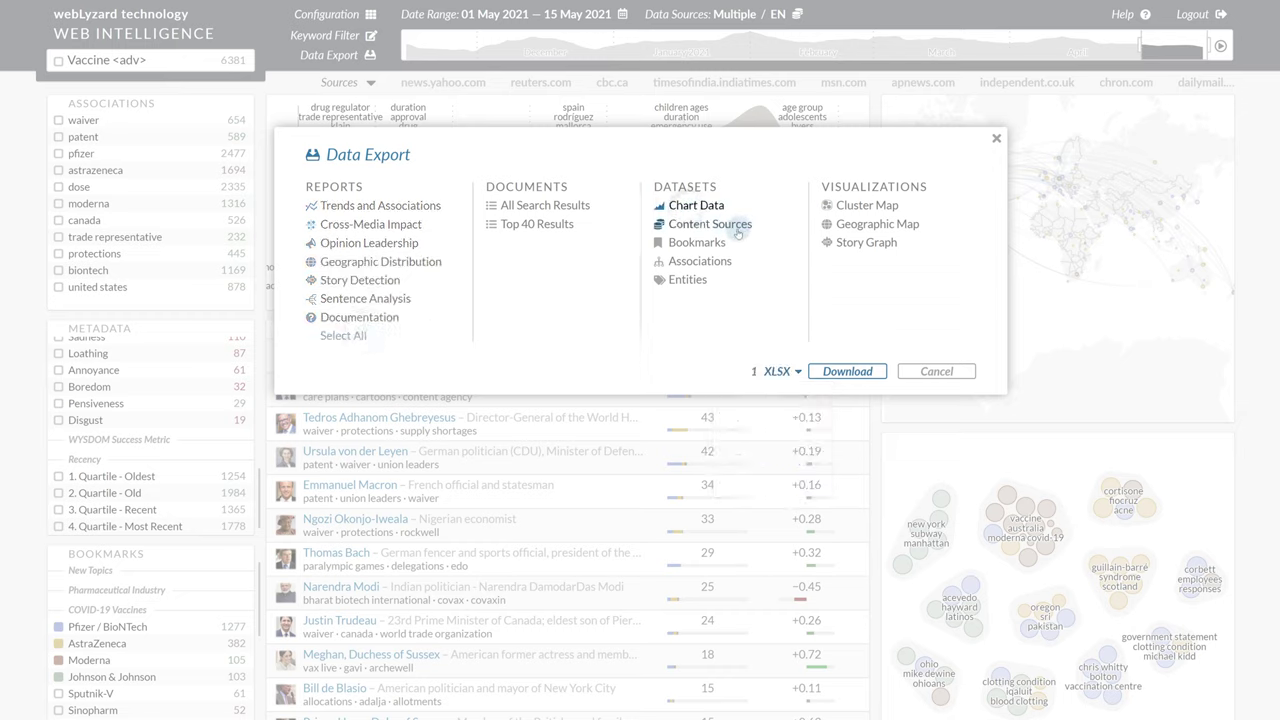
{"action": "left_click", "coordinate": [735, 230]}
{"action": "left_click", "coordinate": [694, 281]}
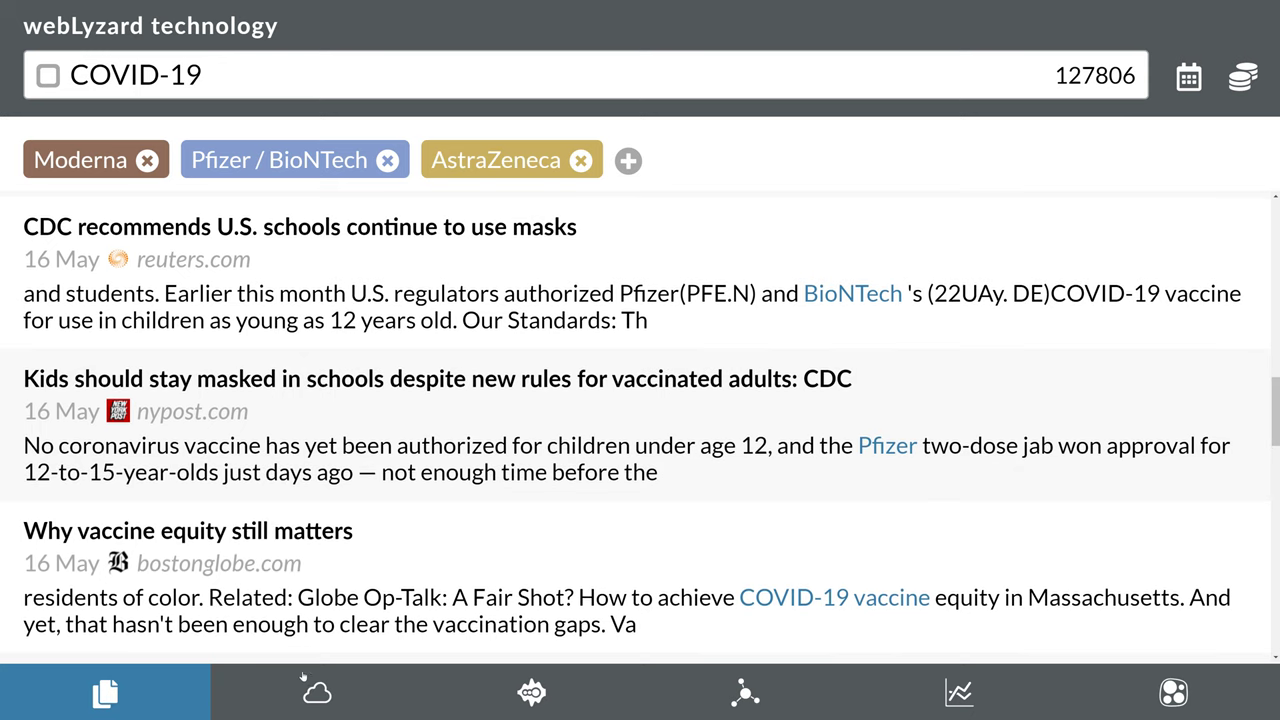
Show the mobile COVID-19 results as a tag cloud, then as a frequency line chart
{"action": "left_click", "coordinate": [317, 695]}
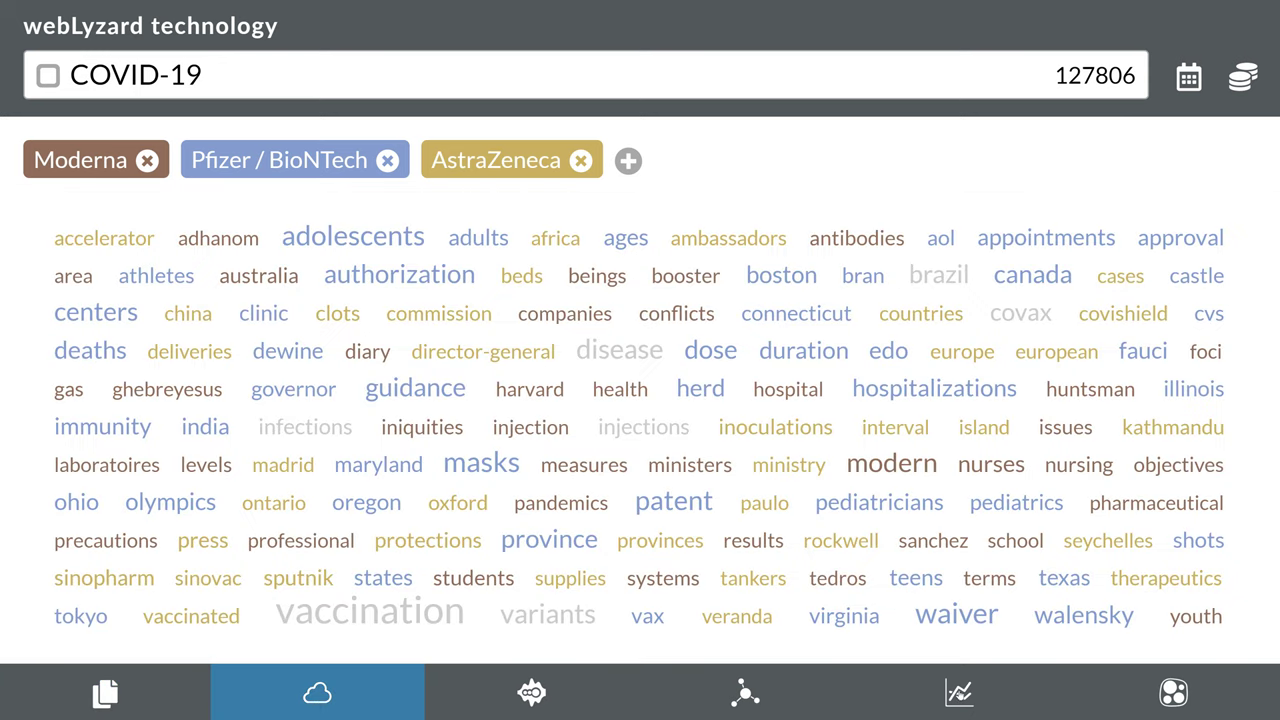
{"action": "left_click", "coordinate": [958, 692]}
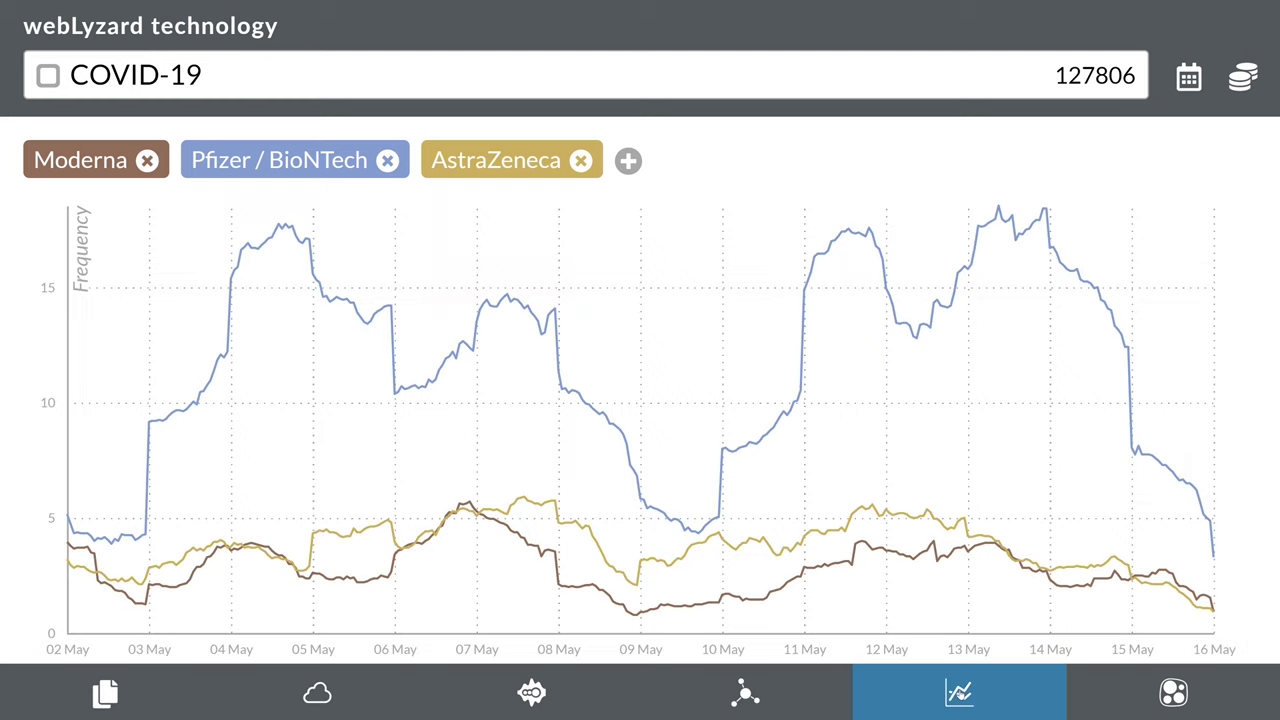